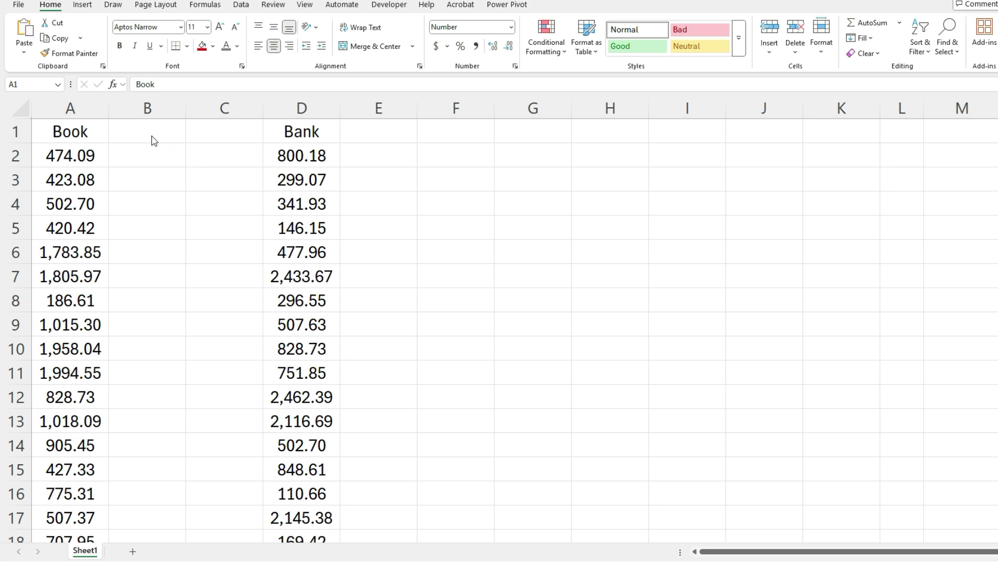
Step: Enter =MATCH(A2,D:D,0) in B2 to find the first Book amount's position in the Bank column
click(140, 154)
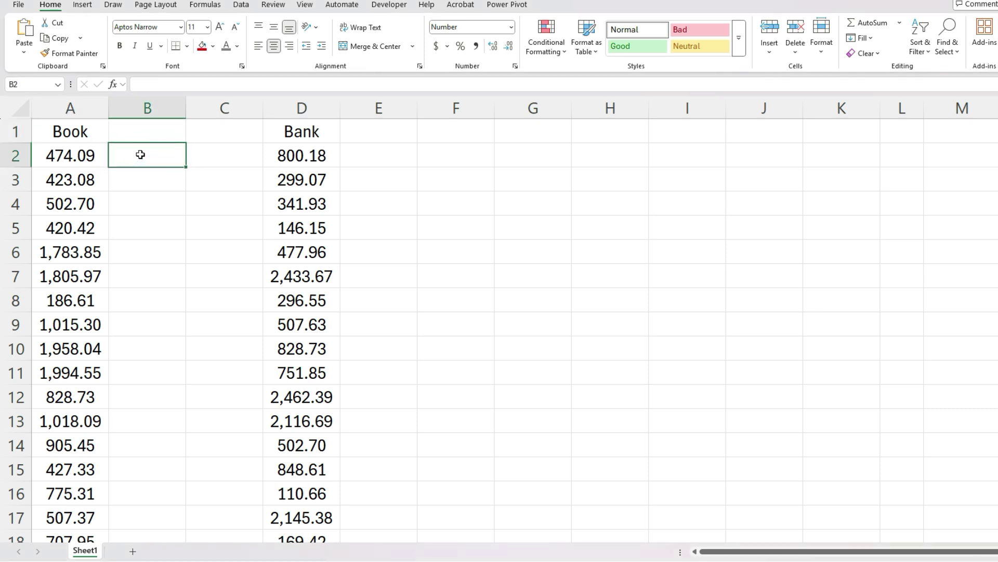
text(=match()
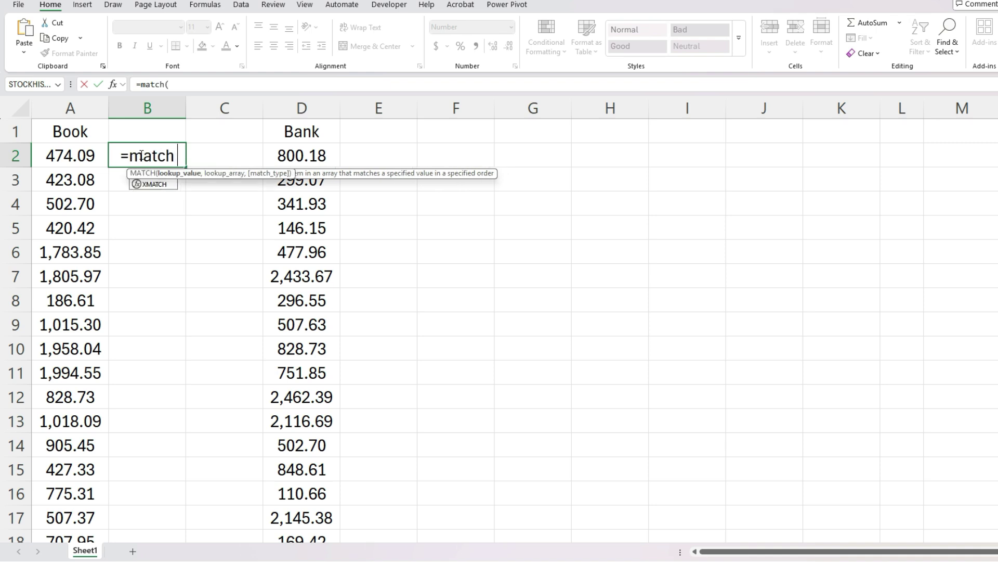
key(Left)
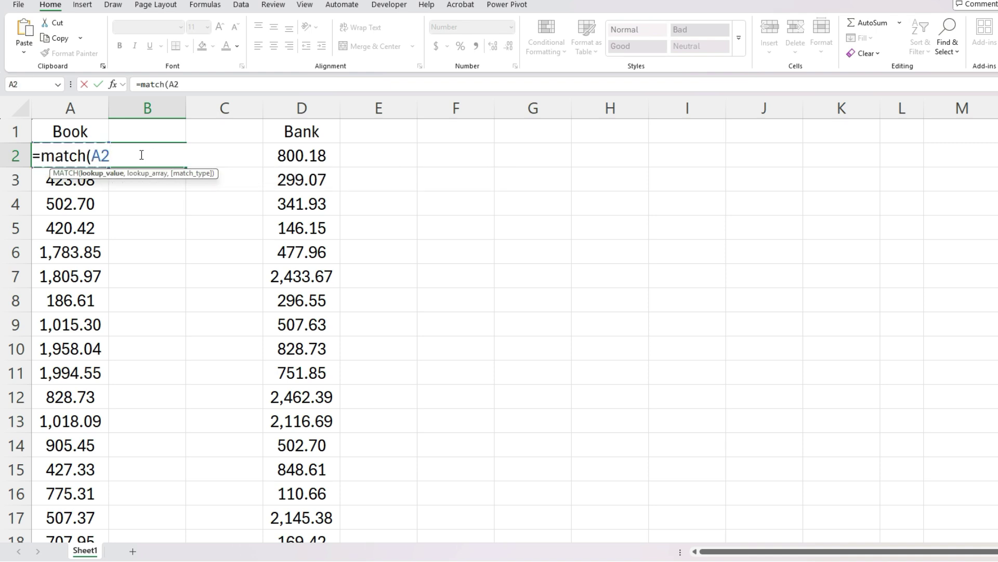
text(,)
click(301, 108)
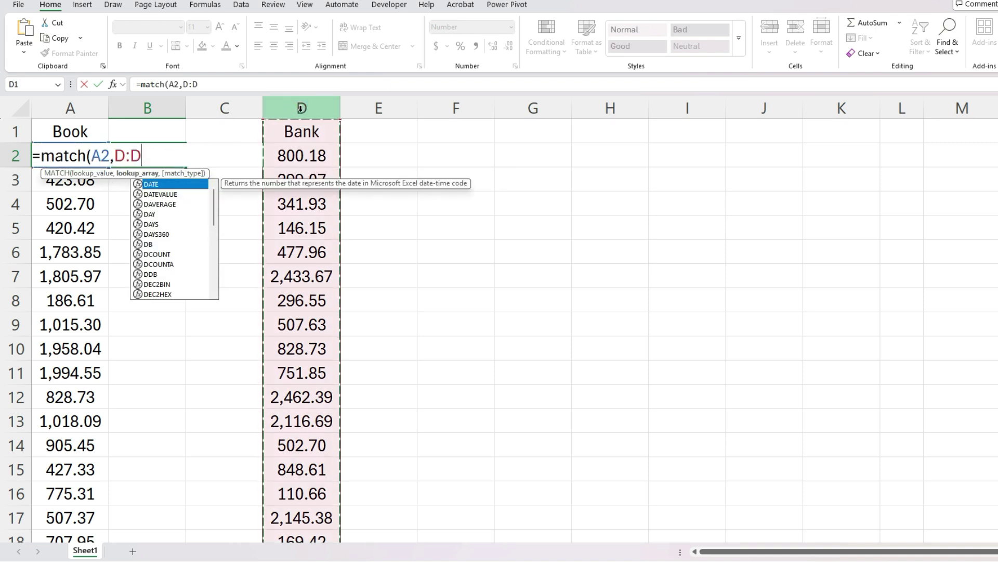
text(,0))
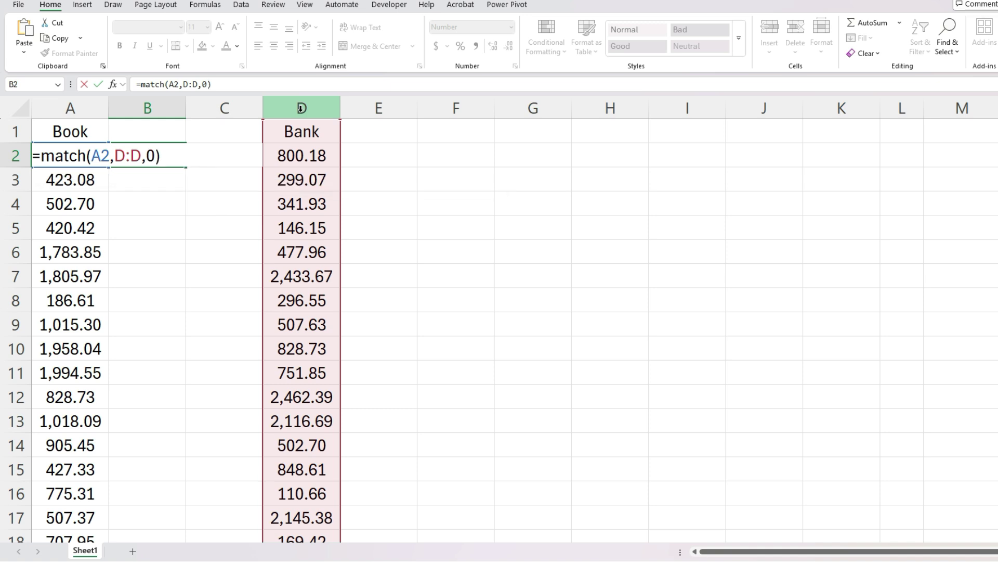
key(Return)
Step: Copy the MATCH formula down column B and inspect a row returning #N/A
key(Up)
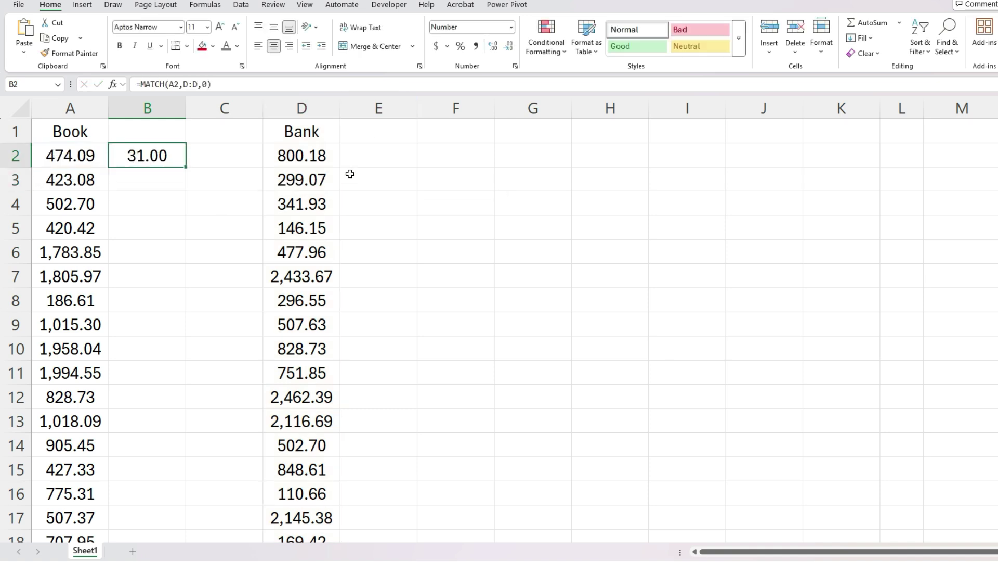
double_click(188, 166)
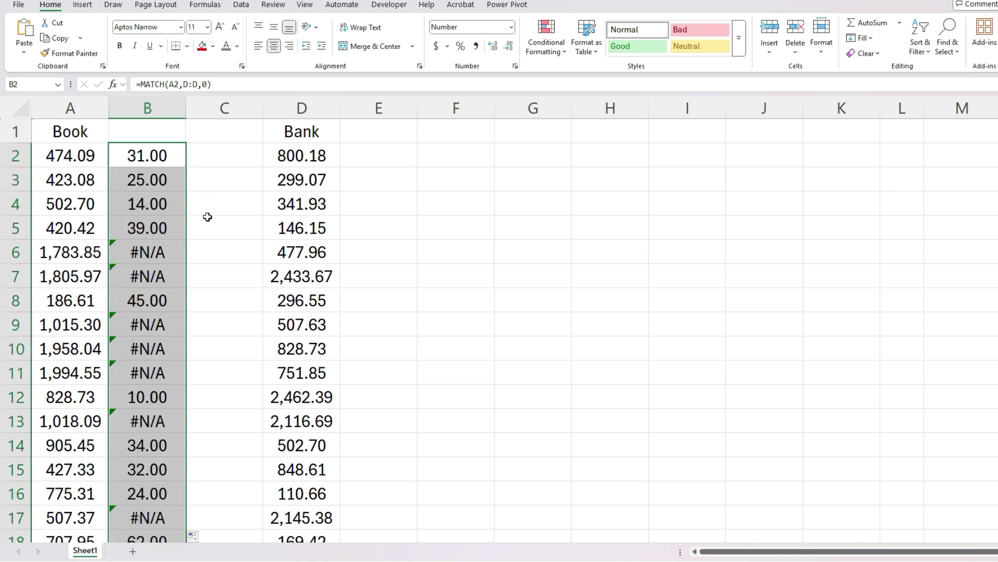
click(153, 253)
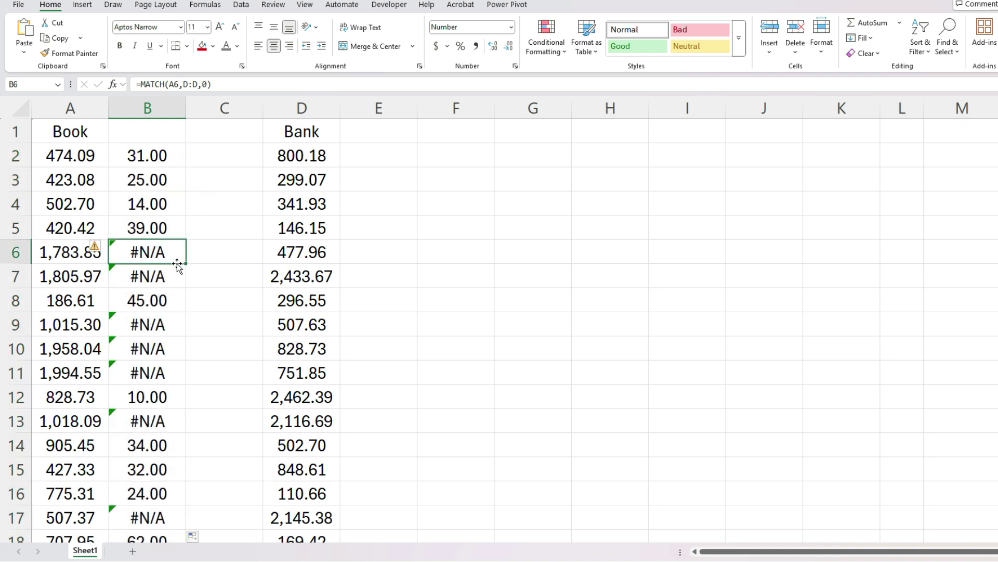
Step: Revise B2 to =IF(ISERROR(MATCH(A2,D:D,0)),"X","") so unmatched amounts show X
click(156, 156)
click(141, 84)
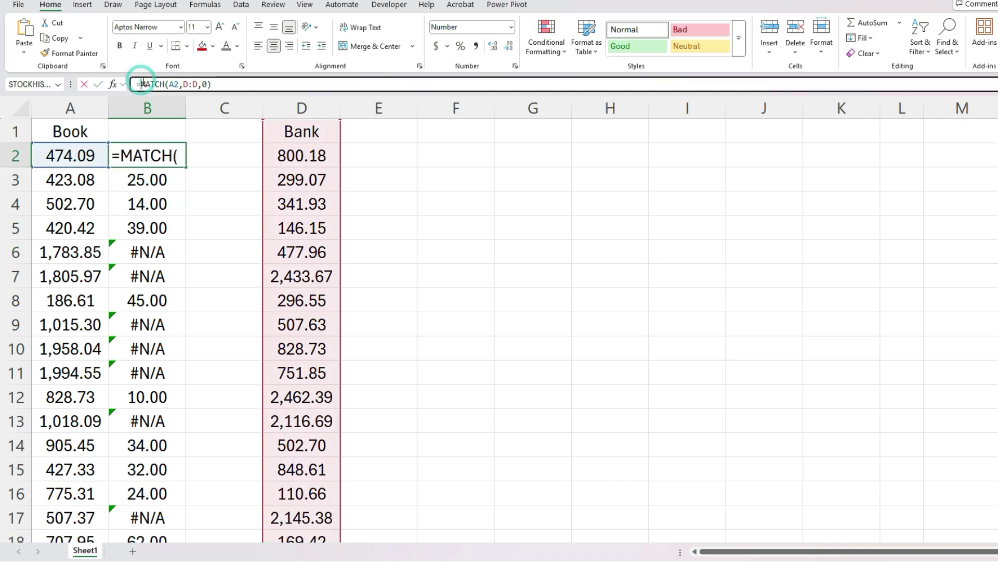
text(if)
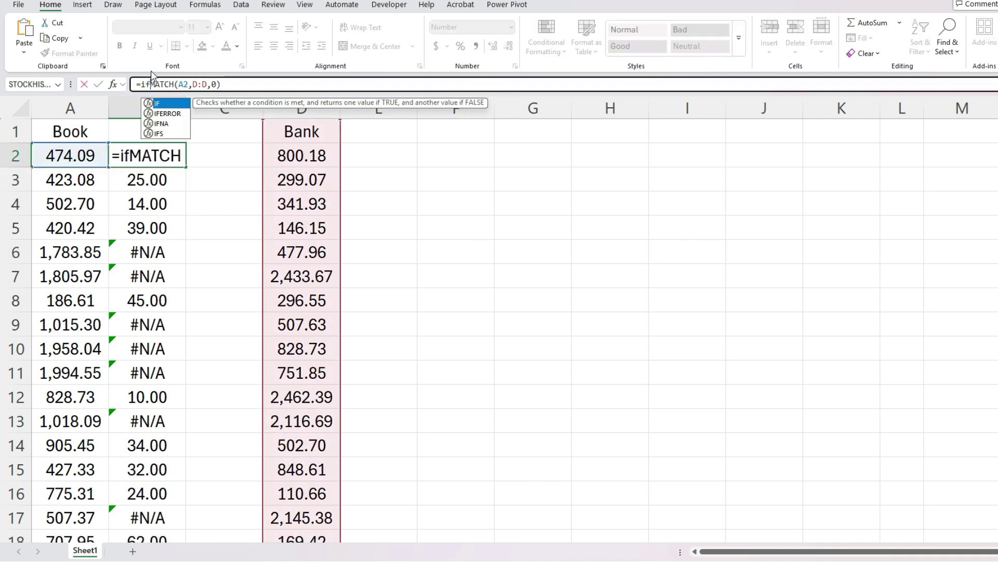
text((ise)
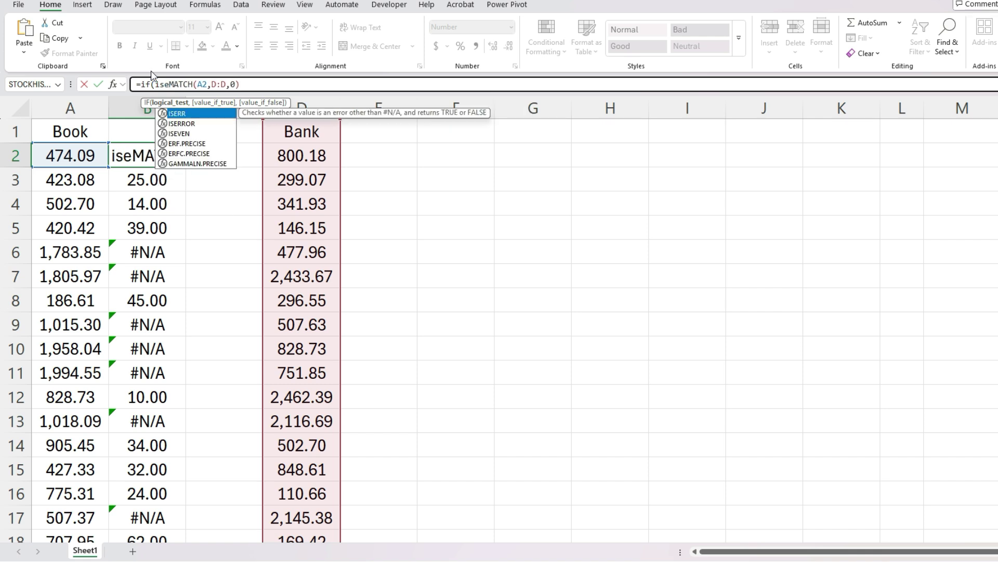
text(rror()
key(End)
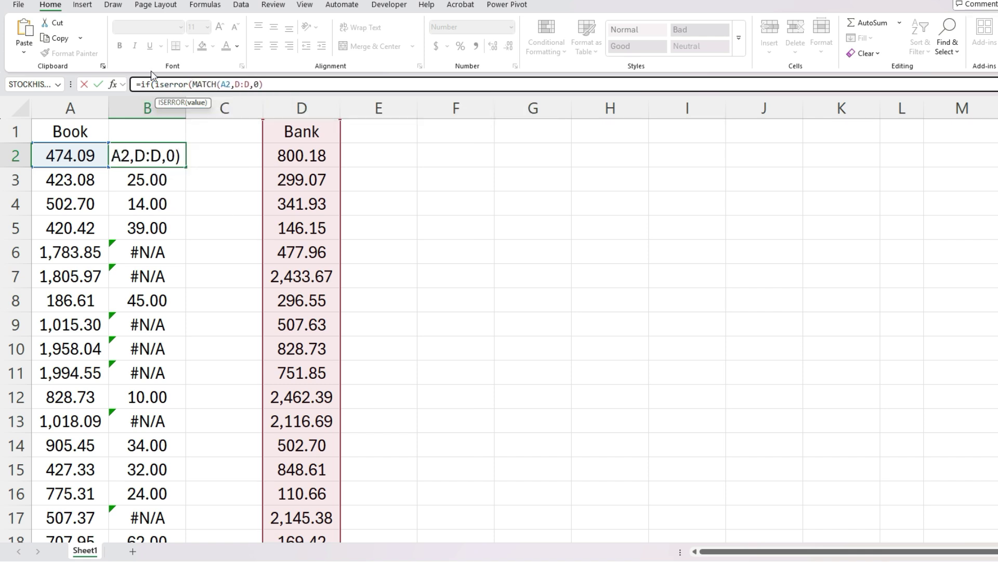
text())
text(,)
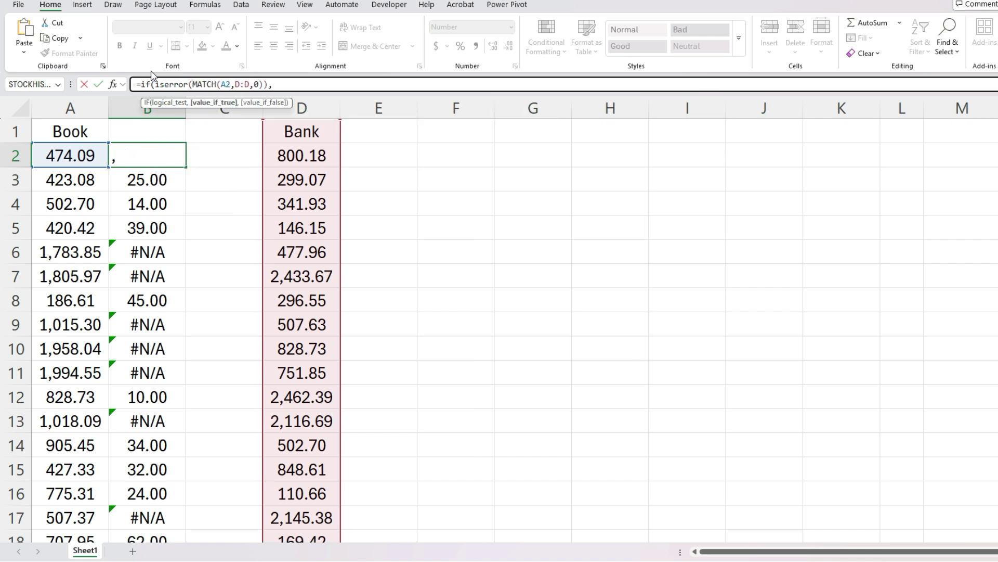
text("X","")
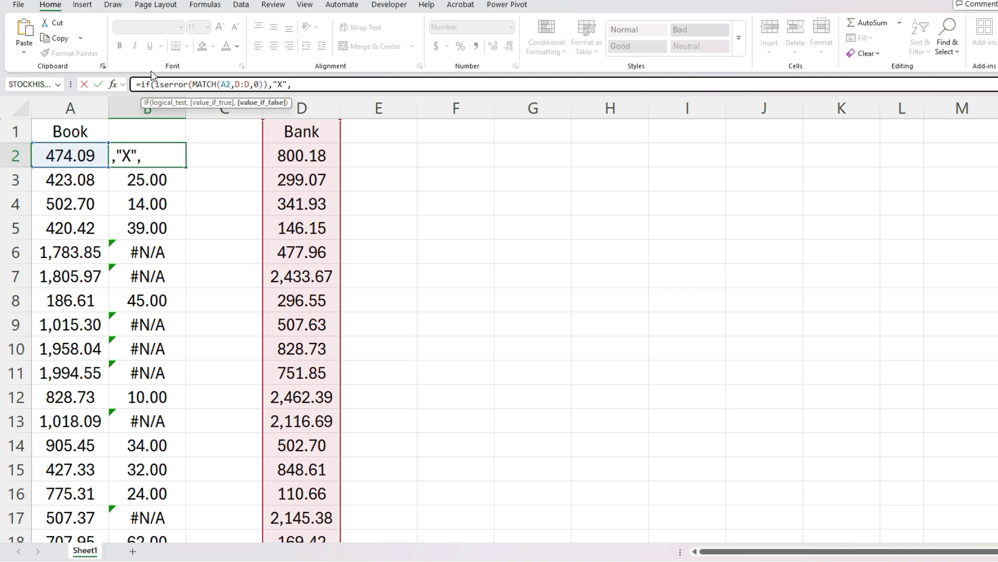
text())
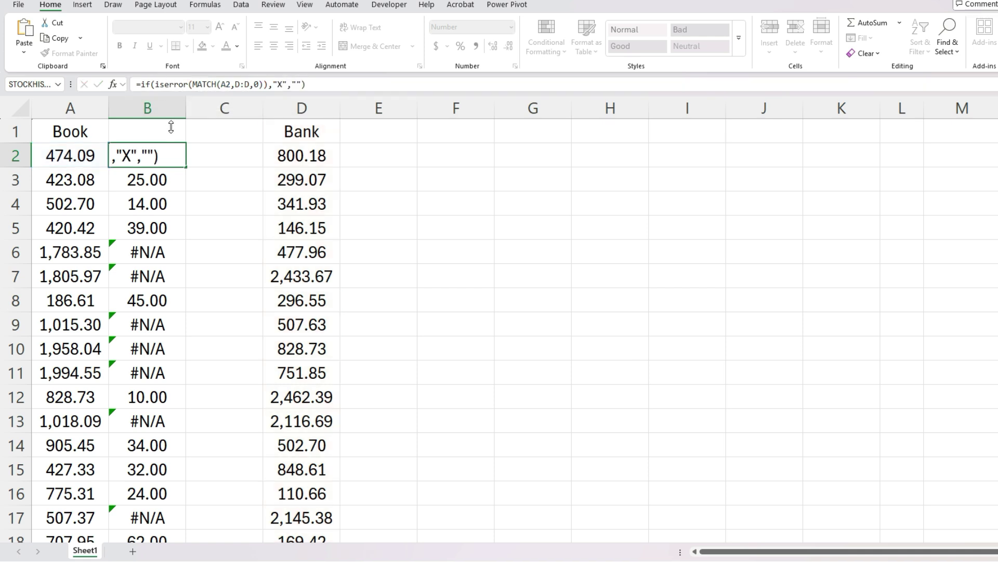
key(Return)
Step: Fill the X-flag formula down column B and copy its text for reuse beside Bank
key(Up)
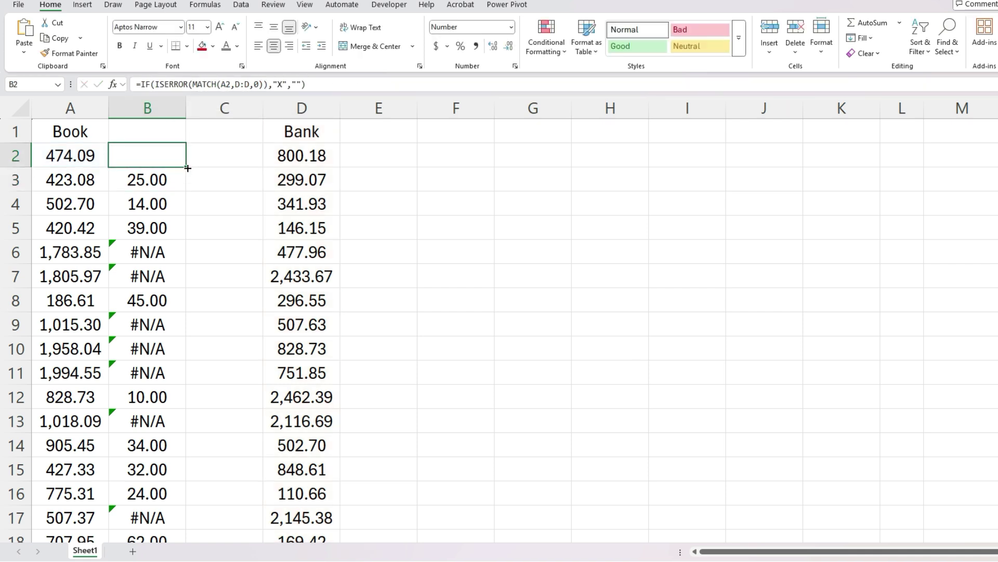
double_click(188, 168)
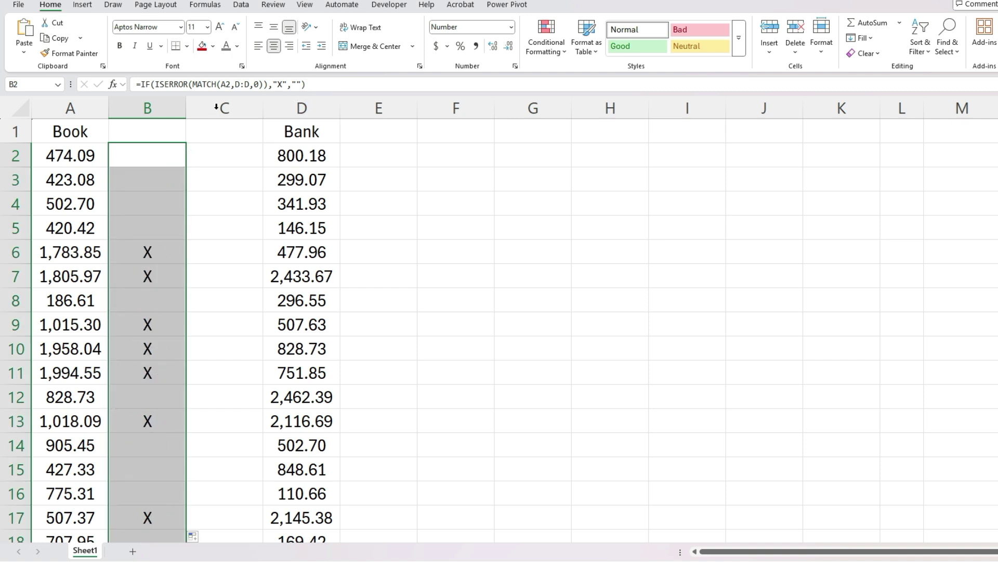
click(174, 153)
triple_click(361, 83)
key(ctrl+c)
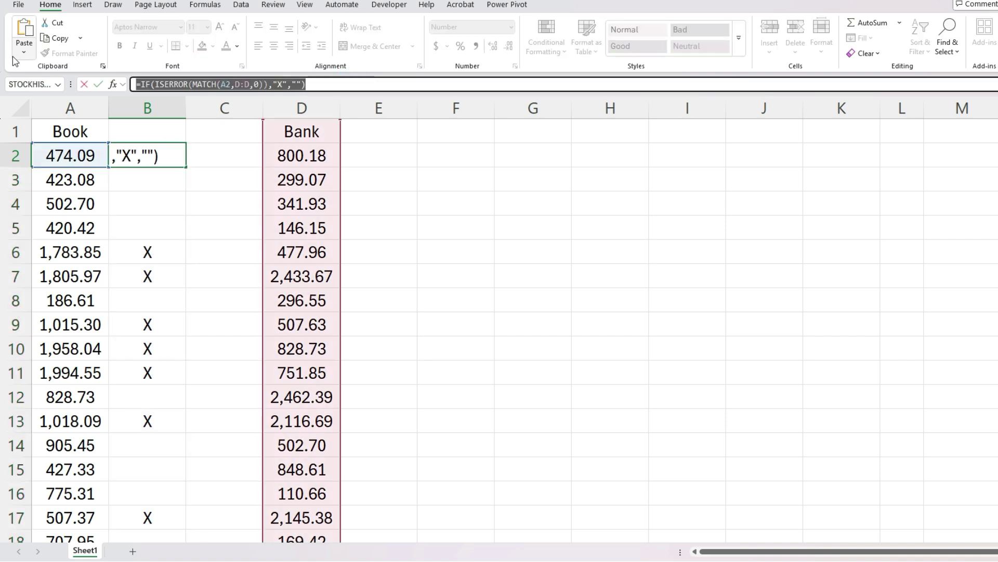
key(Escape)
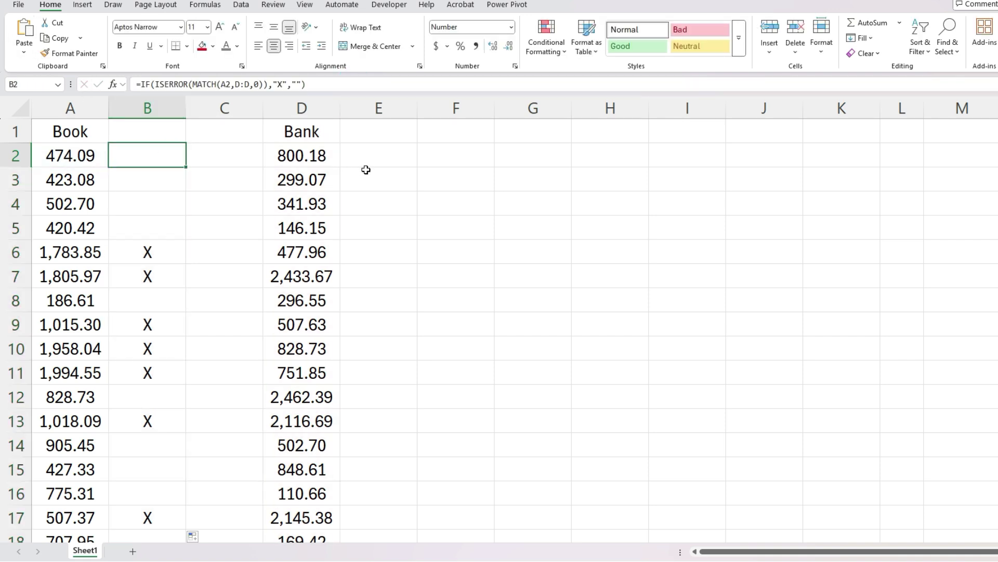
click(343, 154)
Step: Paste the flag formula into E2, repointed to MATCH(D2,A:A,0) for Bank amounts
click(301, 84)
key(ctrl+v)
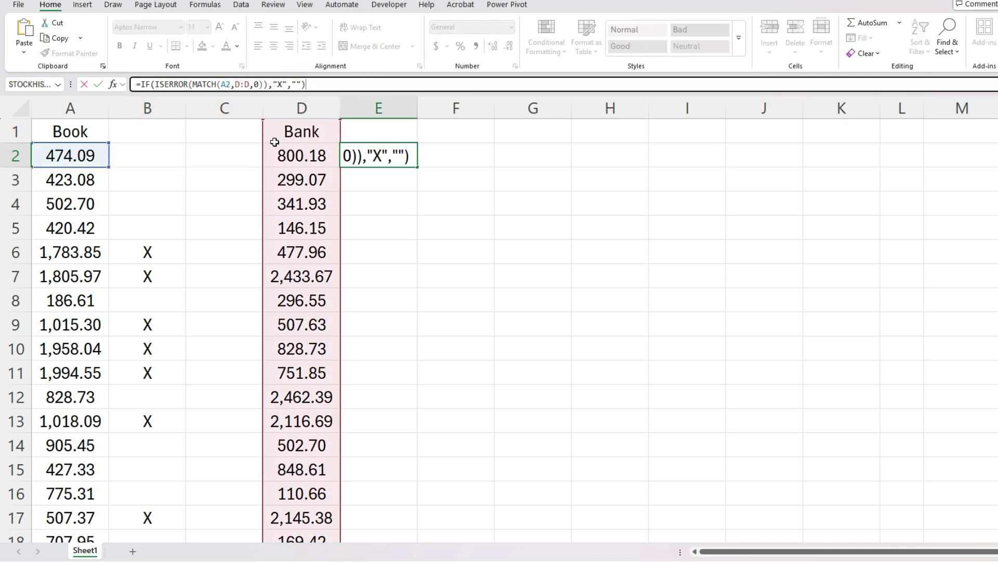
mouse_move(108, 161)
mouse_down()
mouse_move(281, 157)
mouse_move(33, 132)
mouse_up()
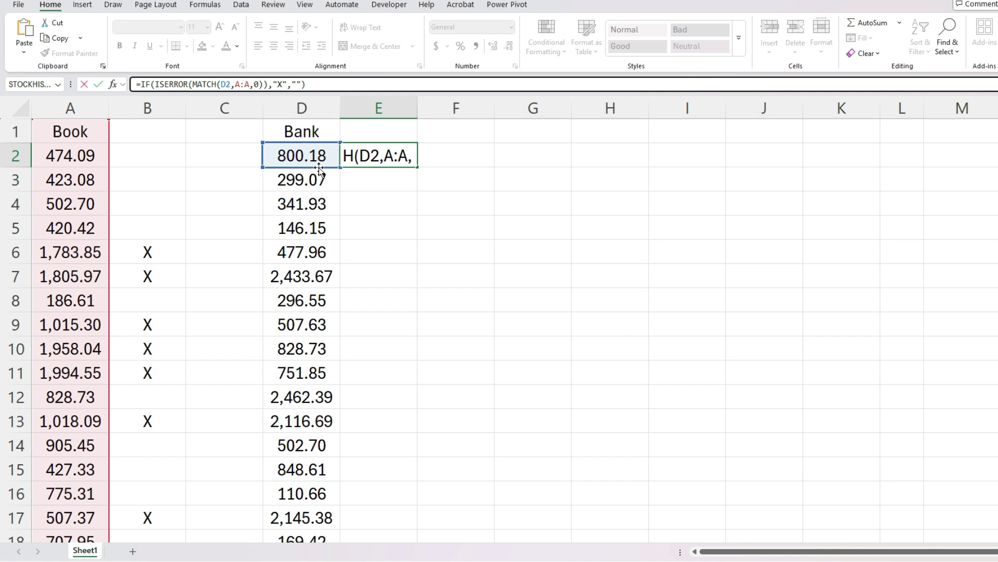
key(Return)
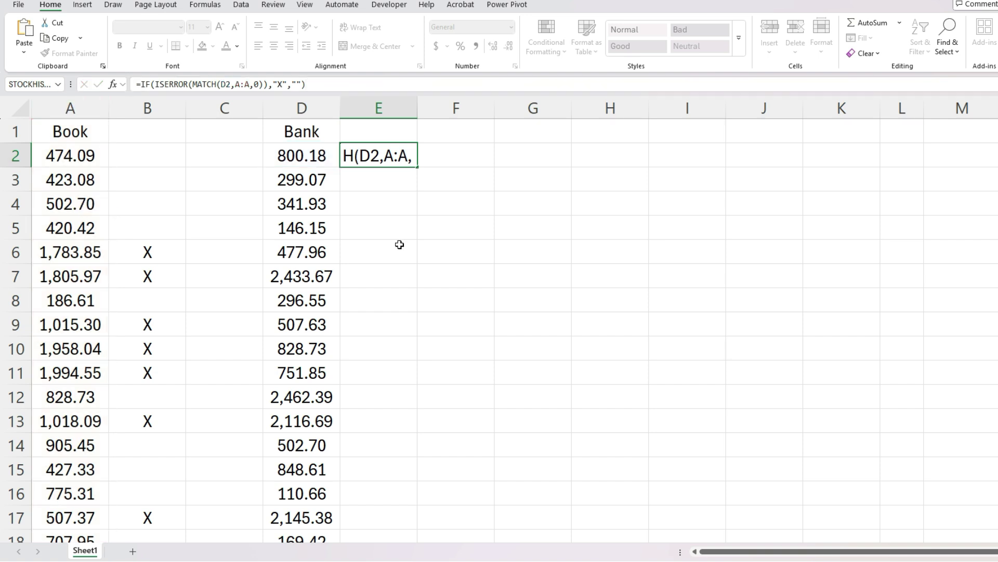
key(Return)
Step: Fill the flag formula down column E and centre the X marks
key(Up)
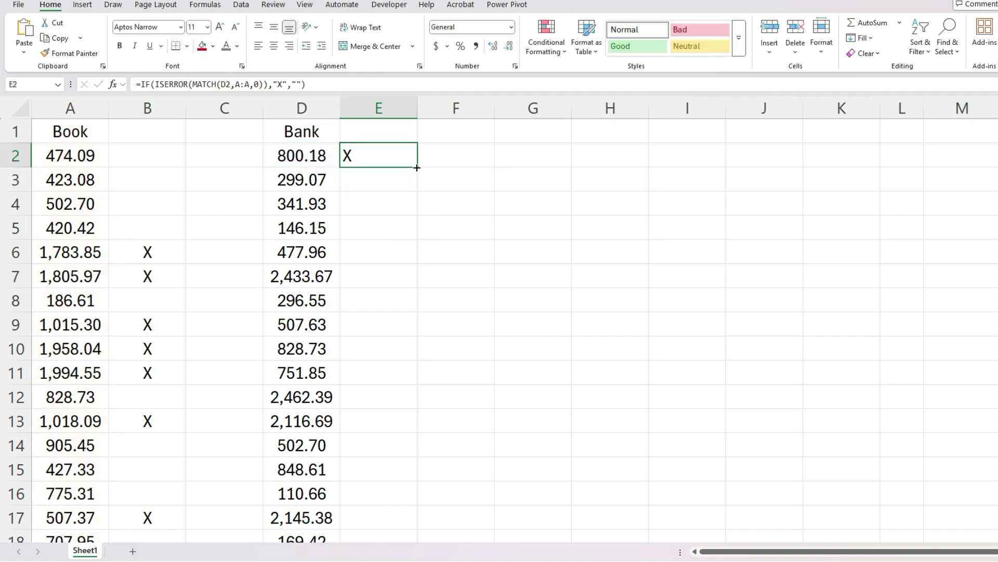
double_click(418, 166)
click(273, 48)
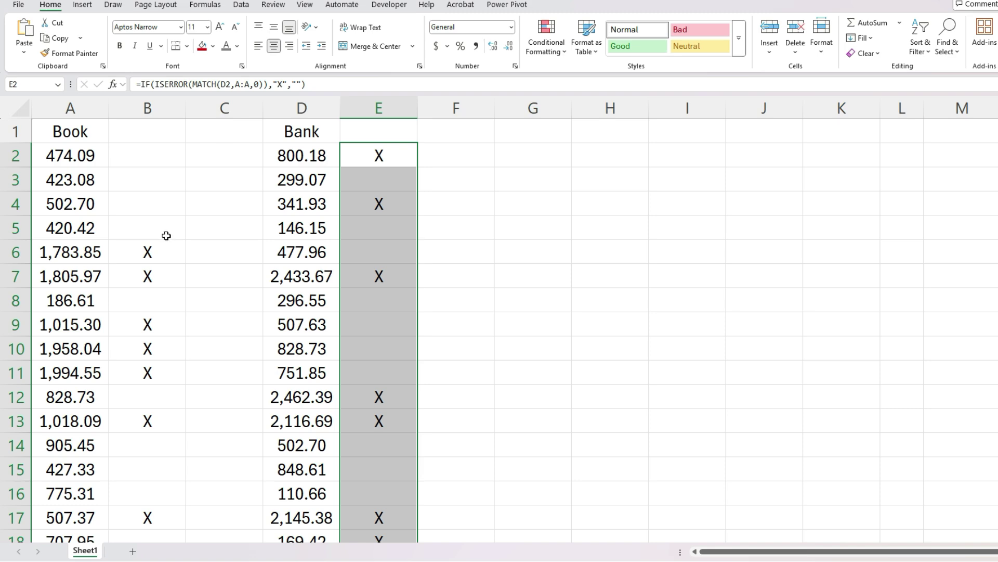
click(366, 156)
scroll(343, 195, down, 7)
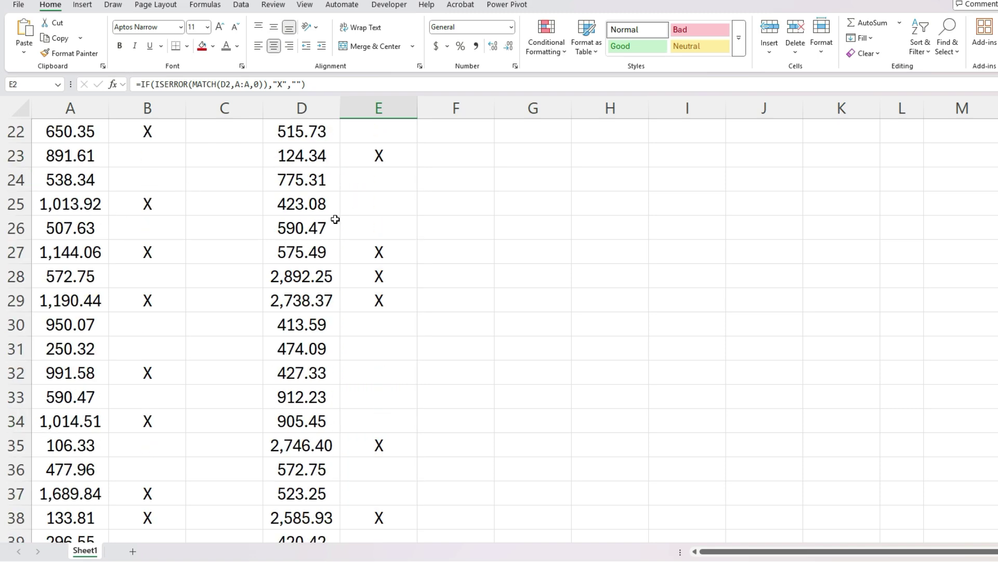
scroll(328, 223, down, 5)
scroll(325, 229, down, 3)
scroll(324, 232, up, 3)
scroll(323, 232, up, 5)
scroll(318, 234, up, 7)
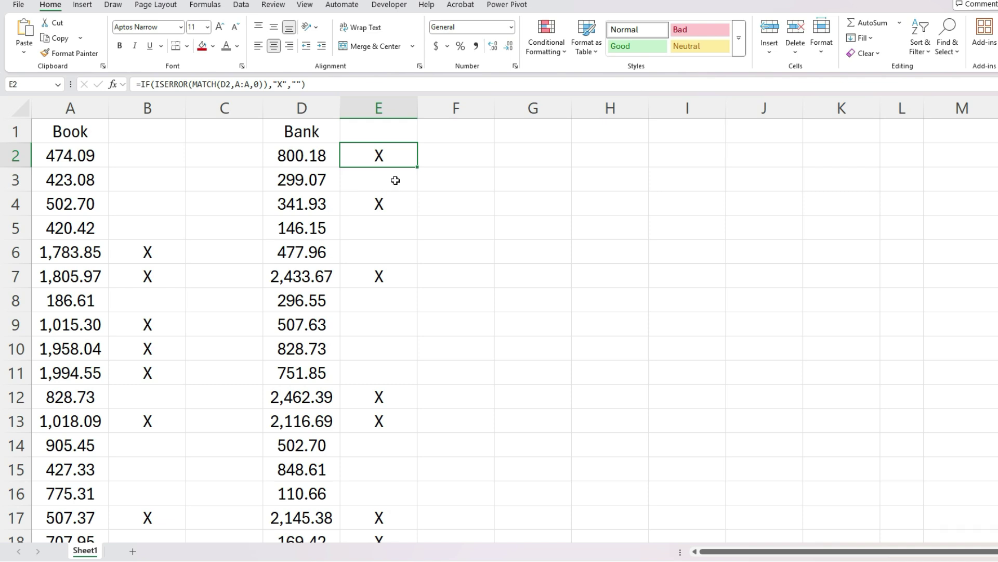
Step: Add headings 'Missing From Bank' in G1 and 'Missing From Book' in H1
click(515, 134)
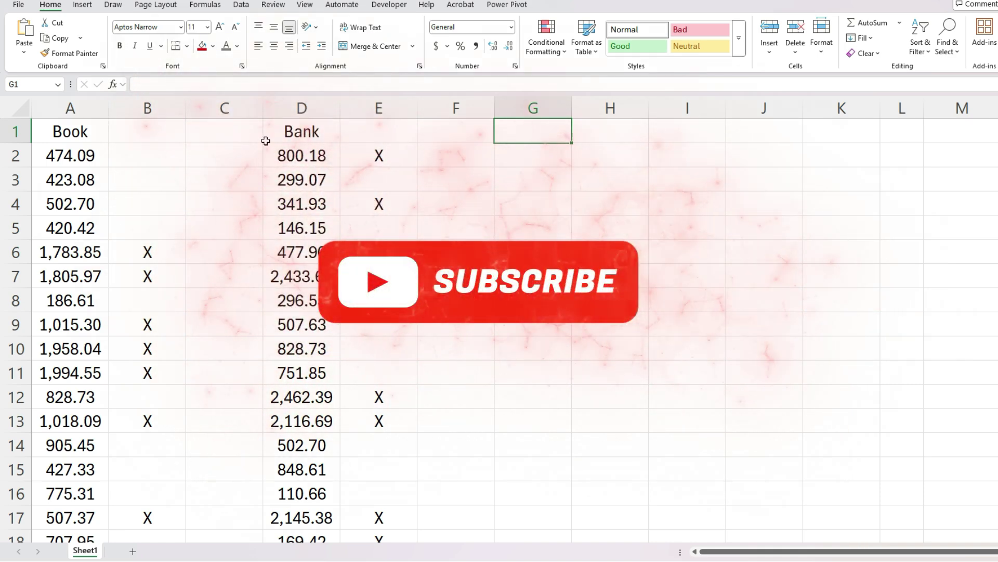
text(Missi)
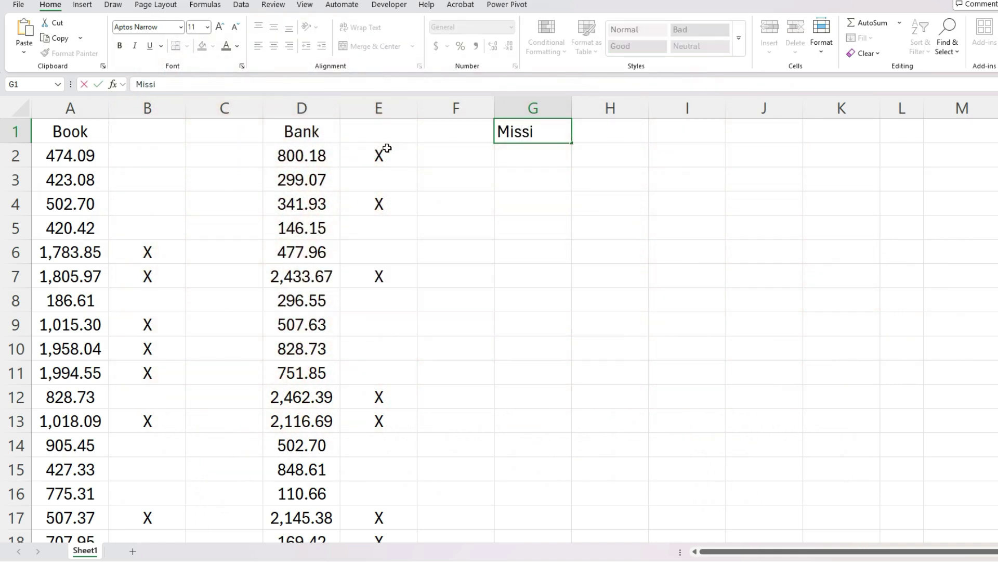
text(ng From Bank)
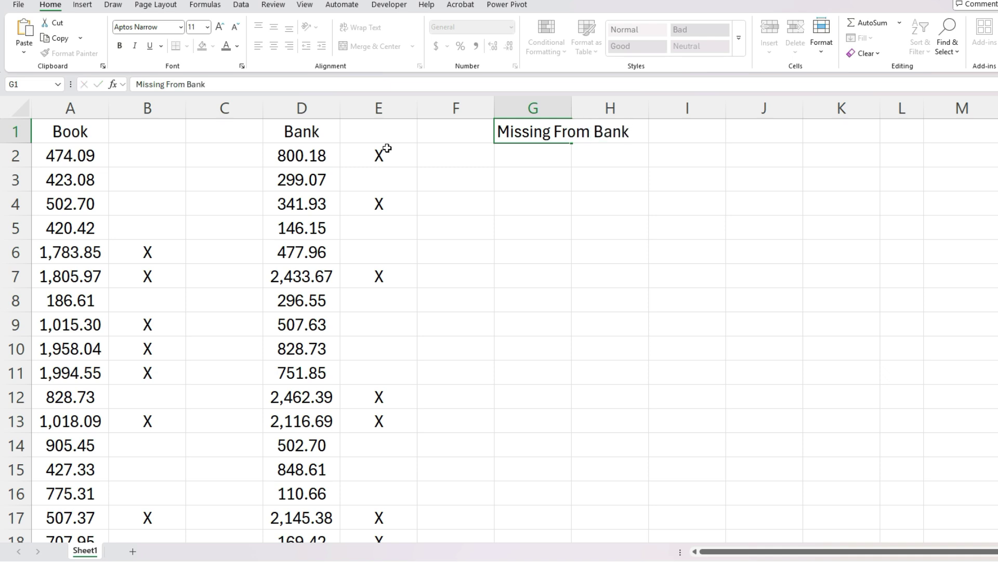
key(Tab)
text(Missing From Book)
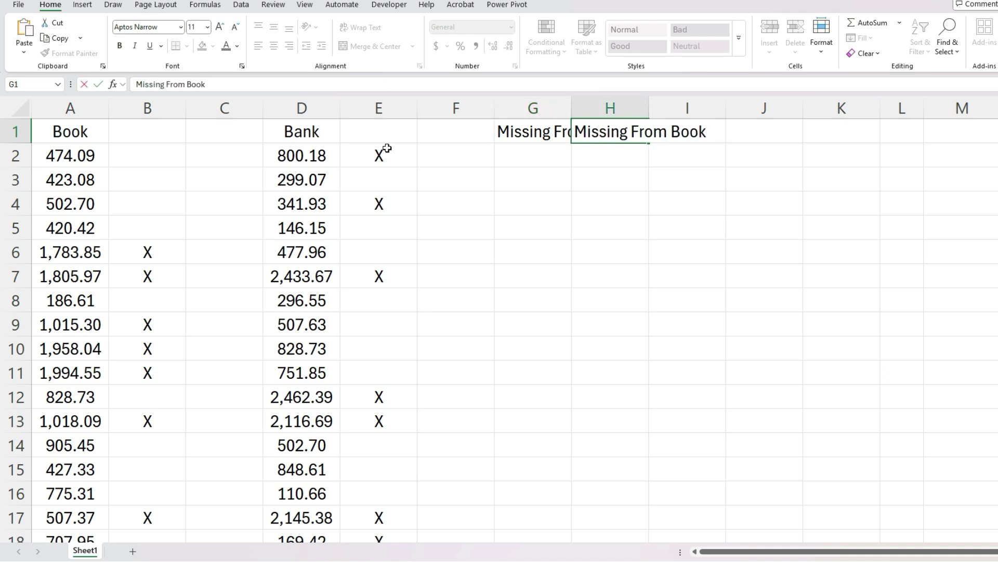
key(Return)
Step: Insert an empty column before Missing From Book to separate the two lists
click(610, 108)
right_click(608, 109)
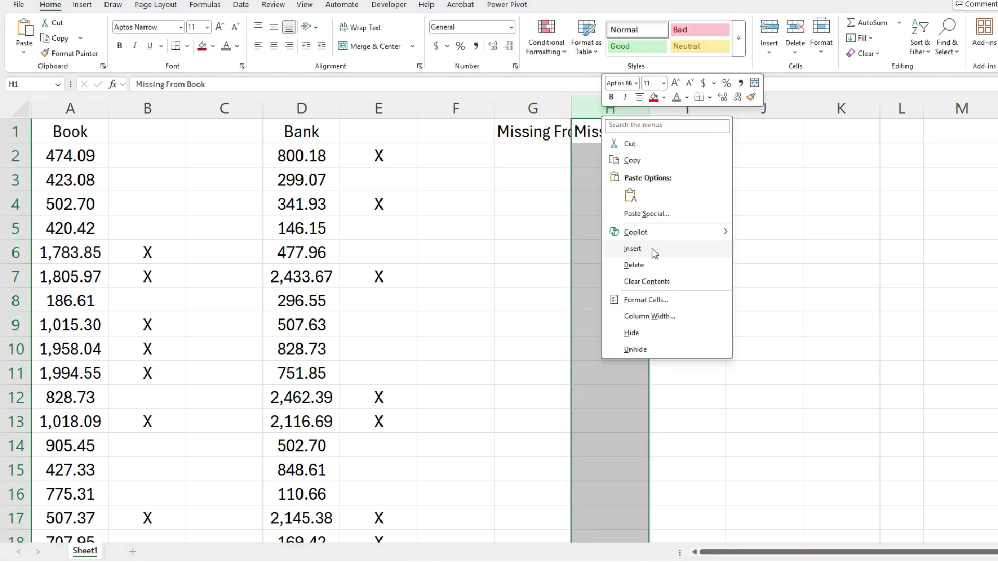
click(651, 250)
click(517, 151)
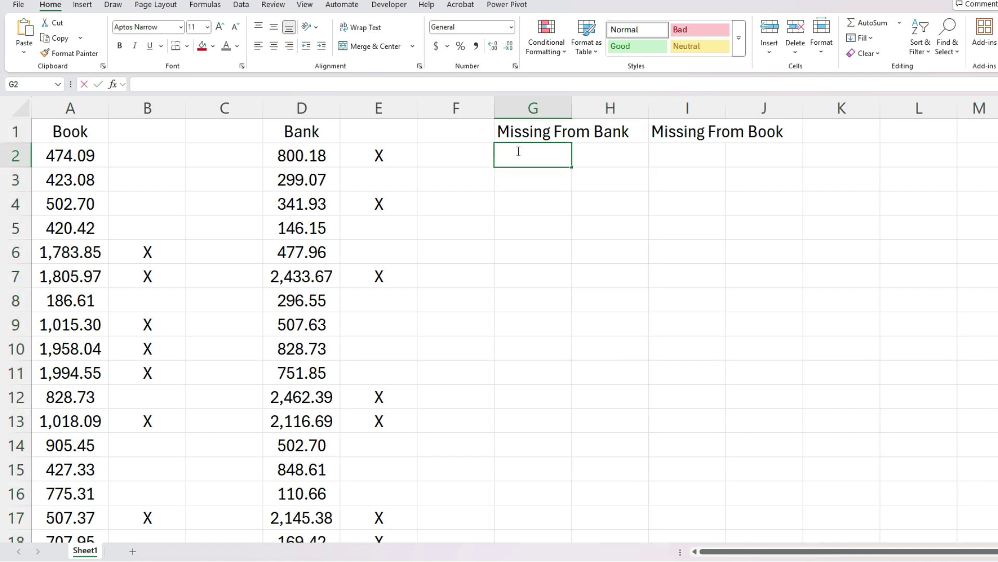
text(=filter)
Step: Enter =FILTER(A:A,B:B="x") in G2 to spill every X-flagged Book amount
key(Tab)
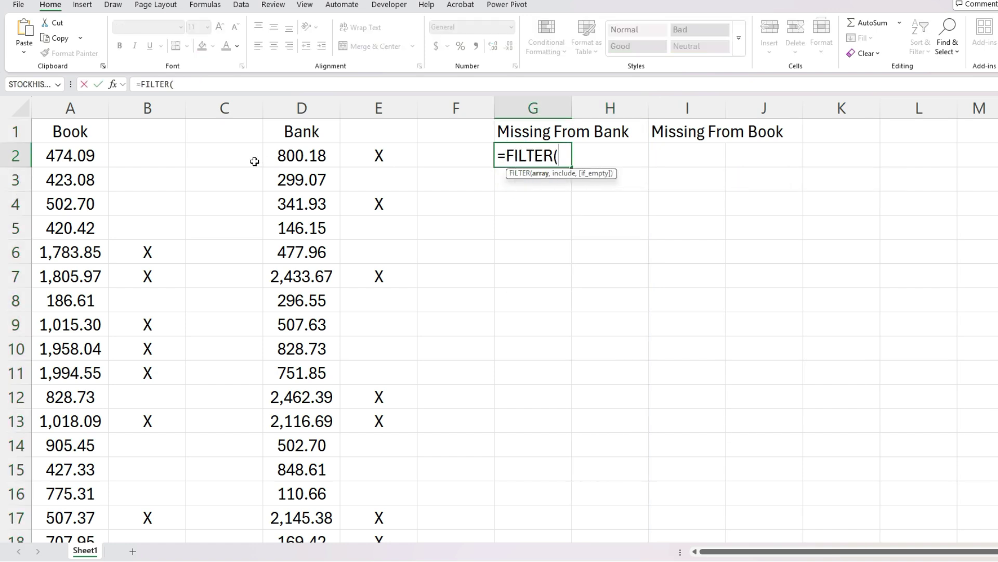
click(77, 110)
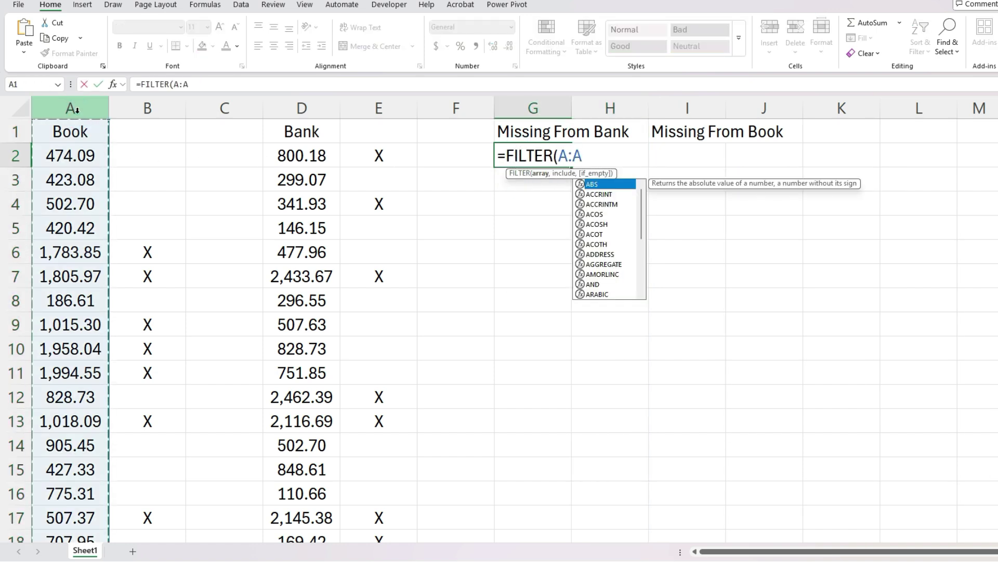
text(,)
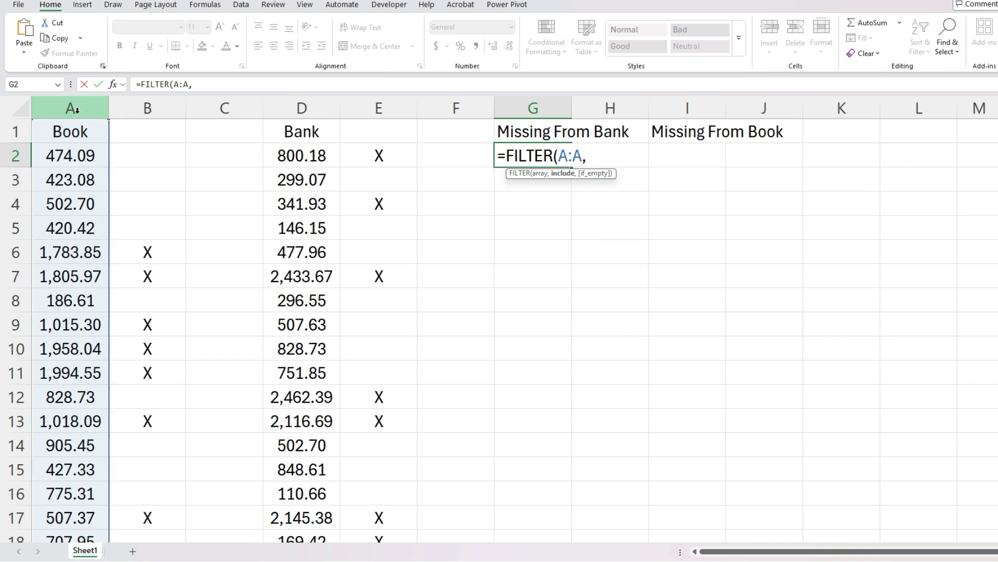
click(147, 110)
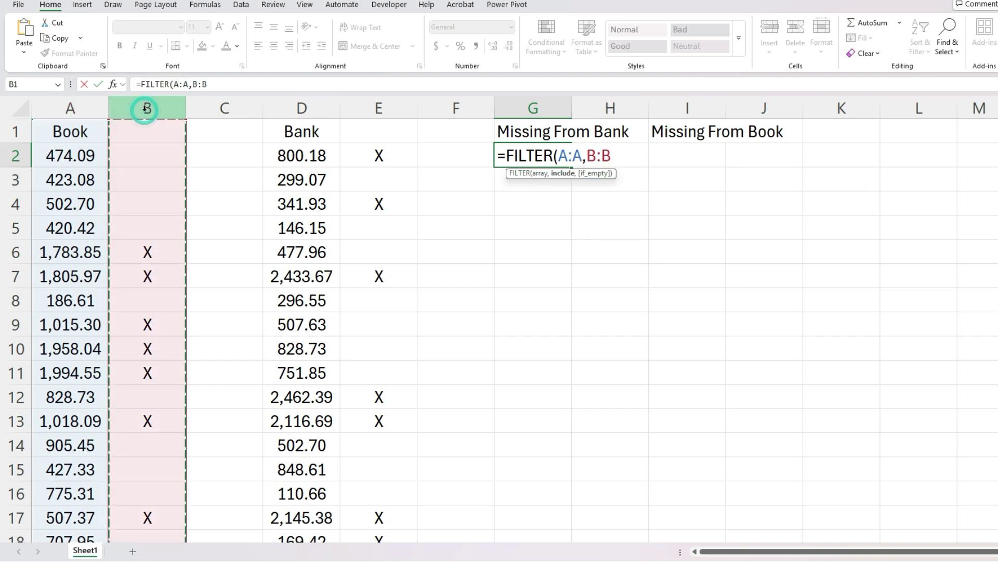
text(="x")
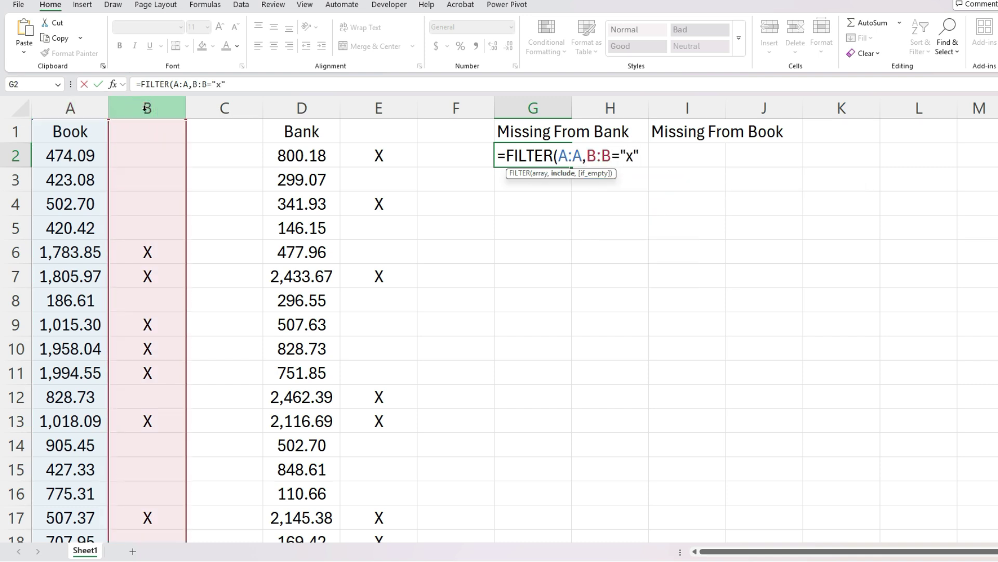
text())
key(ctrl+Return)
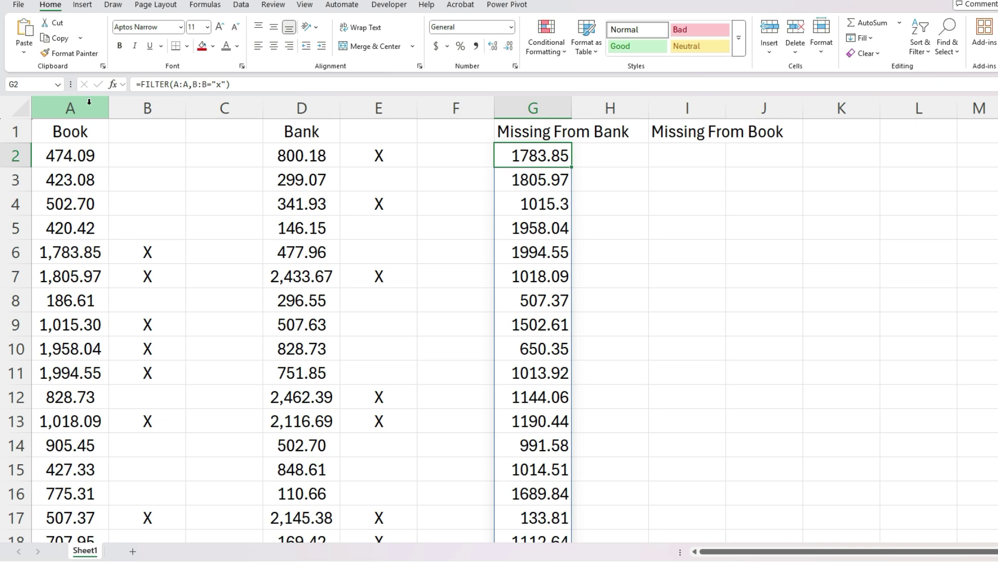
right_click(89, 102)
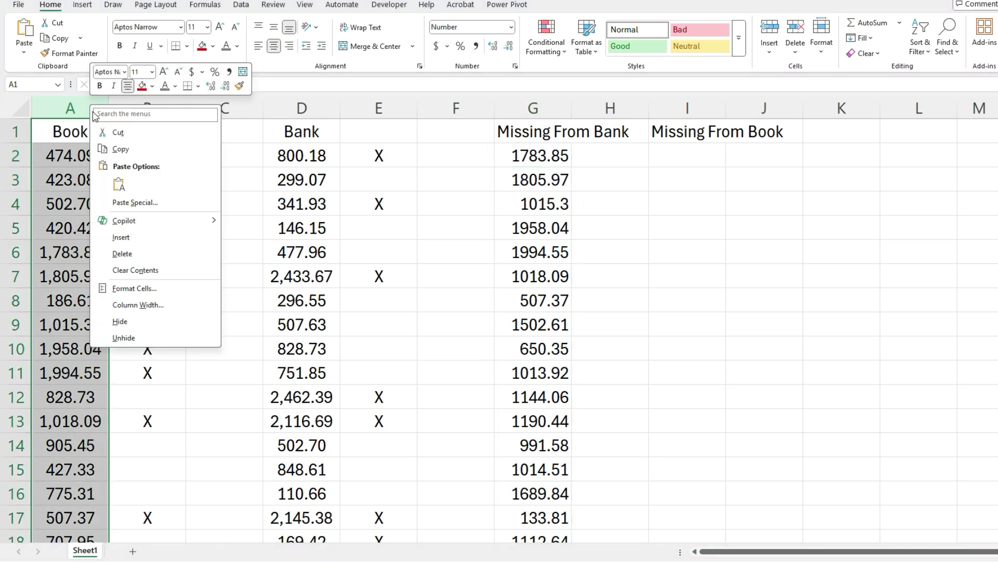
Step: Insert a new column before Book headed 'Transaction'
click(151, 237)
click(70, 136)
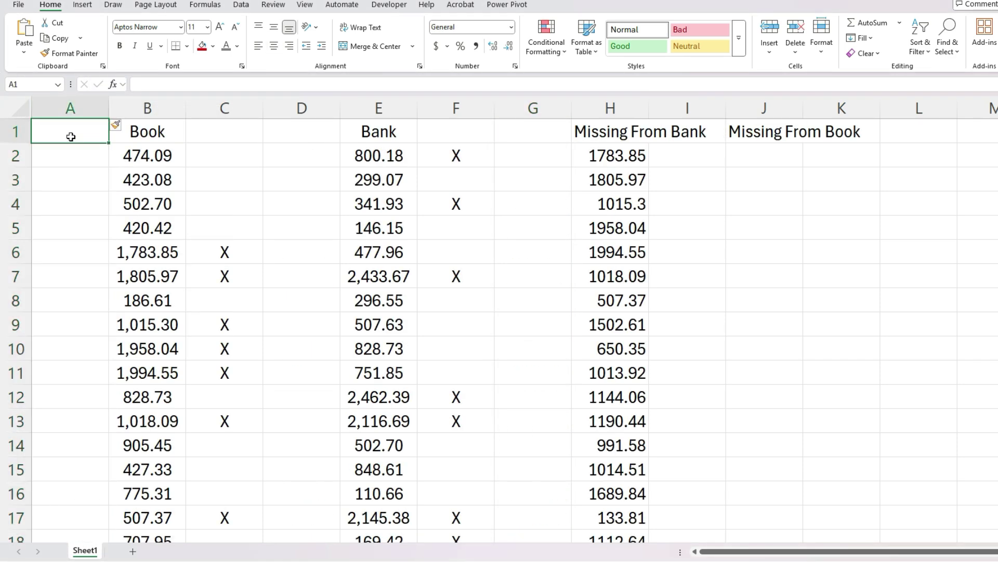
text(Transaction)
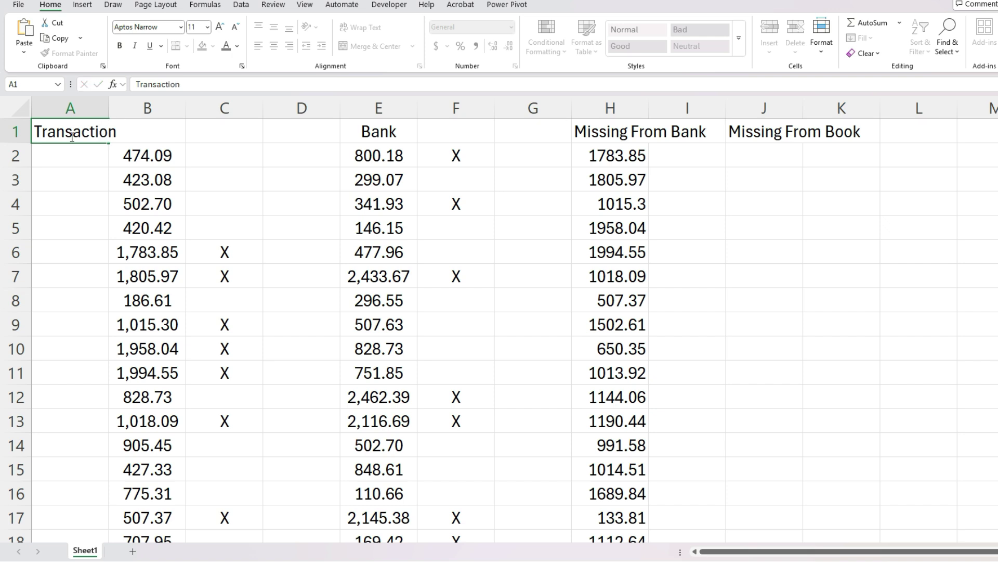
key(Return)
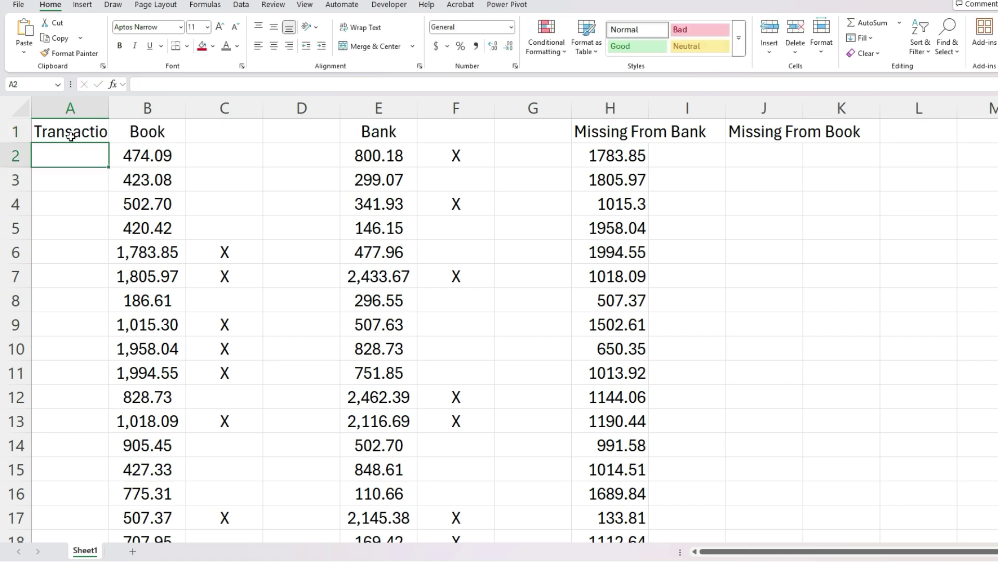
text(Transaction 1)
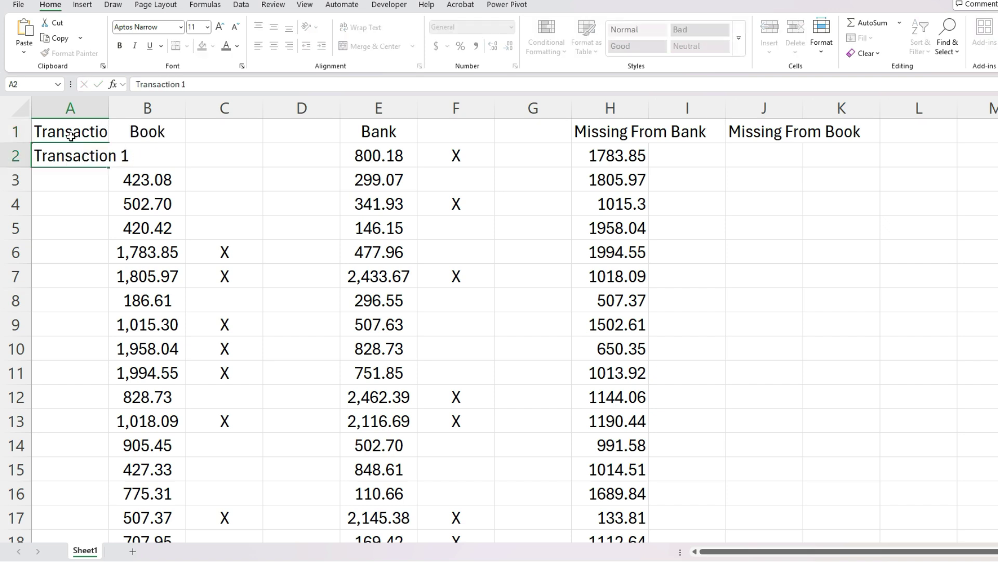
Step: Label rows Transaction 1, Transaction 2 and fill the series down beside every Book amount
key(Return)
text(Transaction)
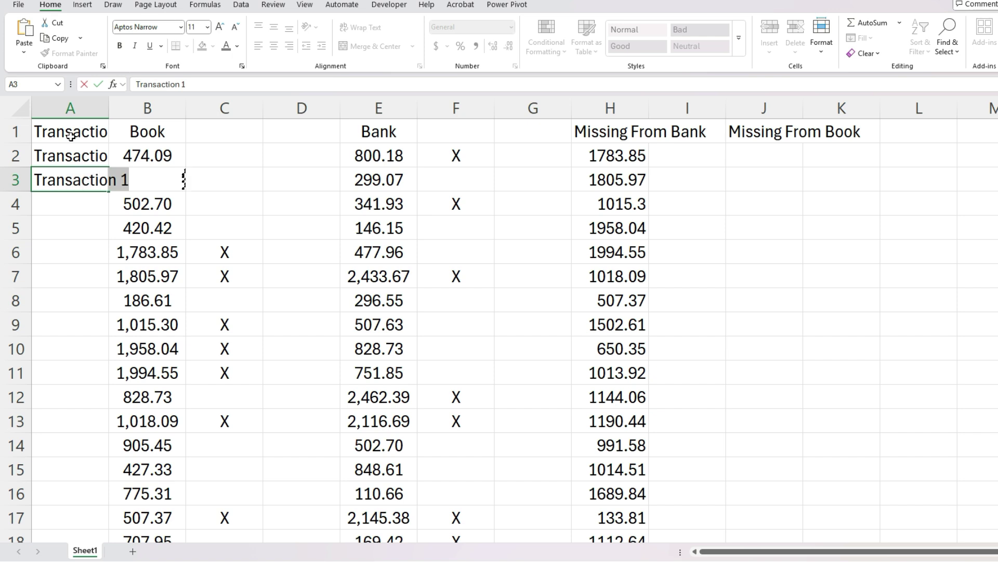
text( 2)
key(Return)
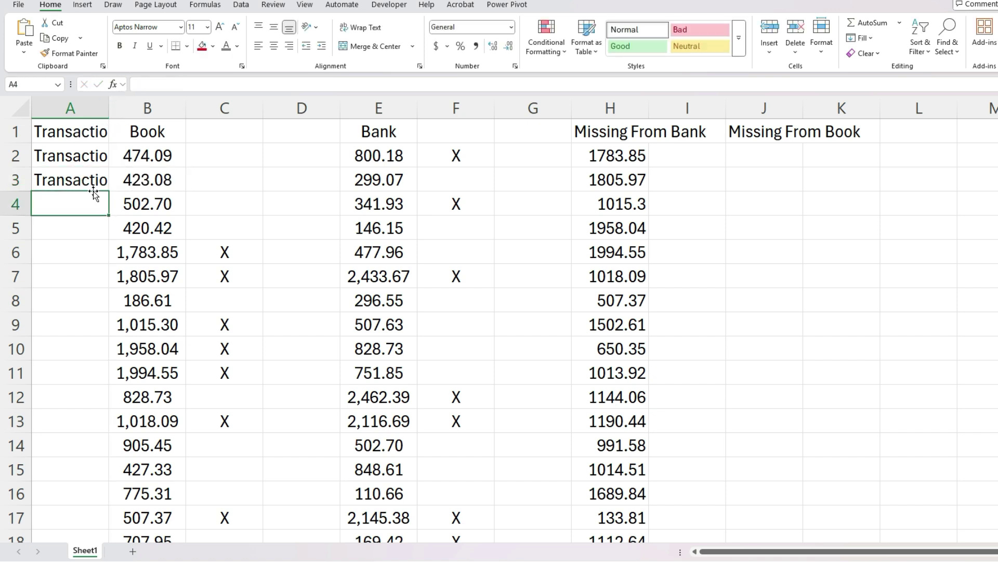
double_click(93, 191)
key(ctrl+shift+Down)
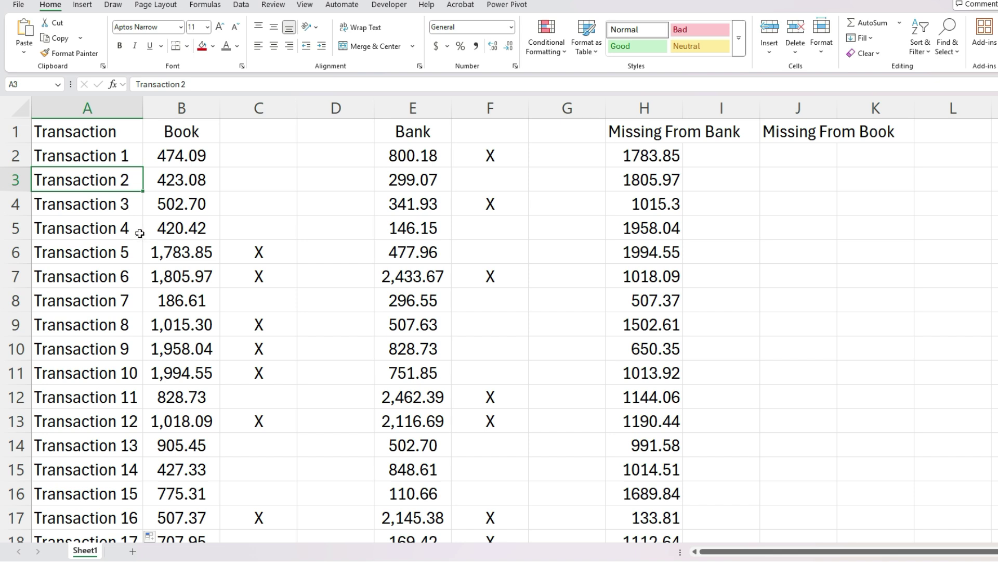
Step: Change the Missing From Bank formula to =FILTER(A:B,C:C="x") and autofit column H
click(654, 160)
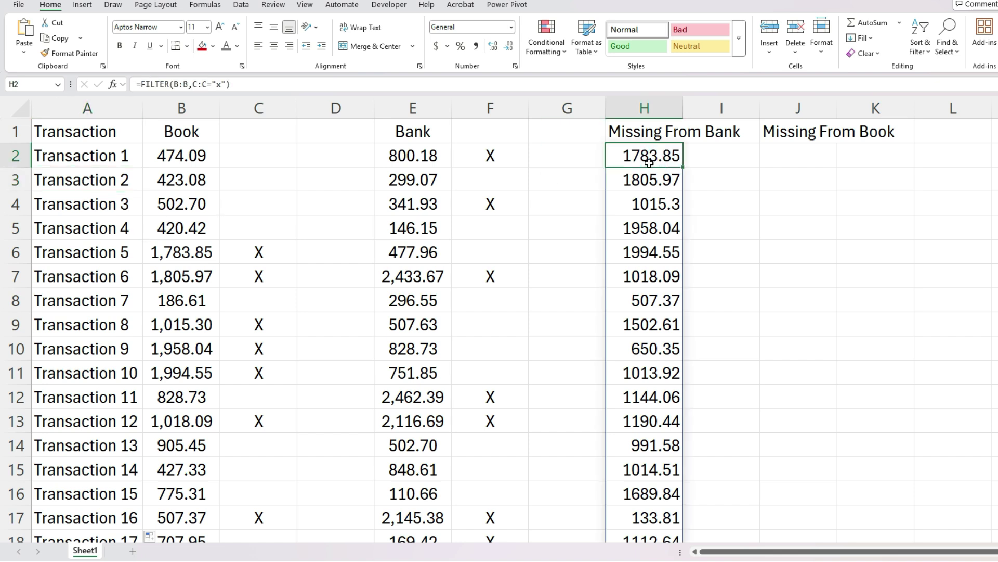
click(177, 82)
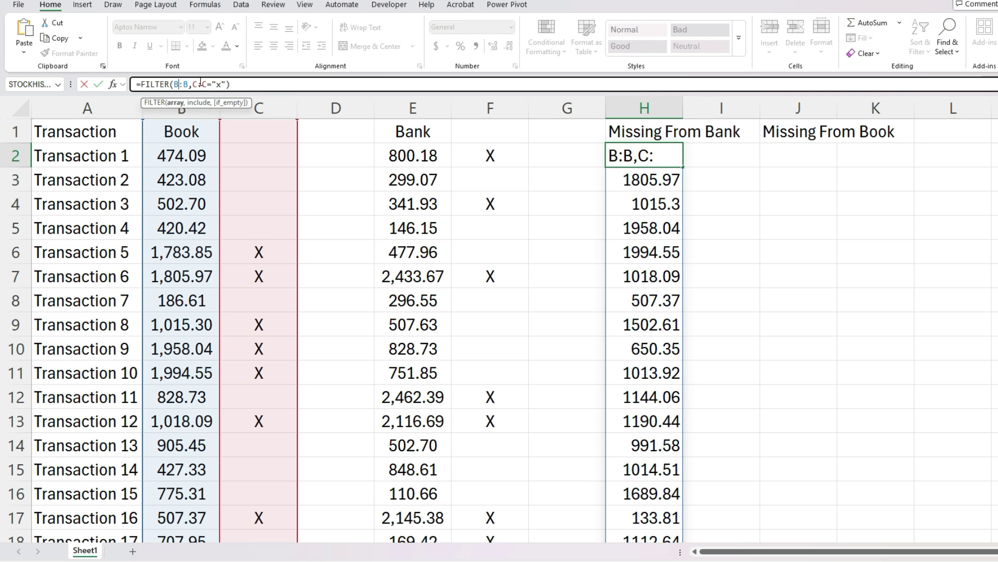
key(BackSpace)
text(A)
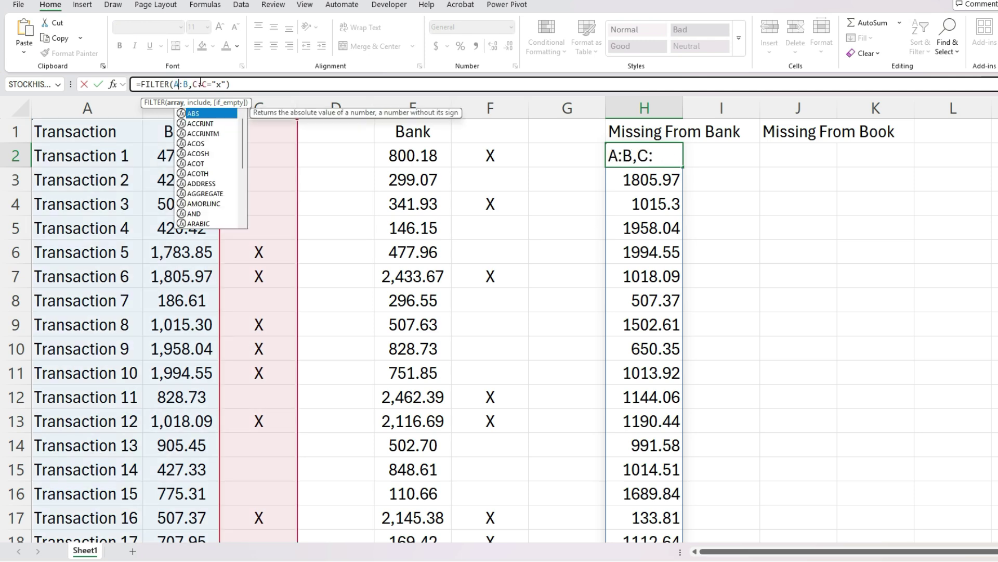
key(Return)
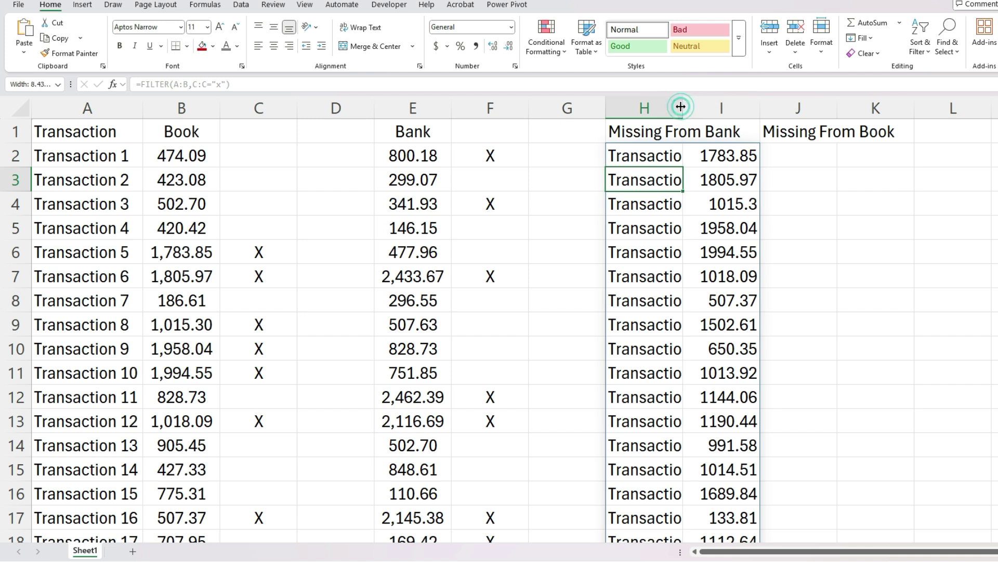
double_click(682, 109)
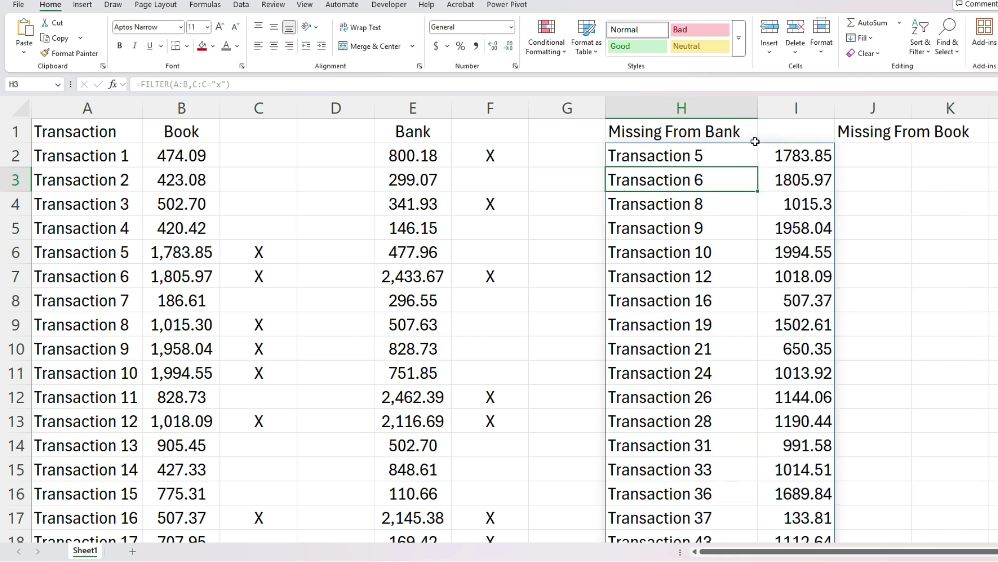
Step: Insert an empty column before Missing From Book and select the first cell under it
right_click(881, 108)
click(939, 242)
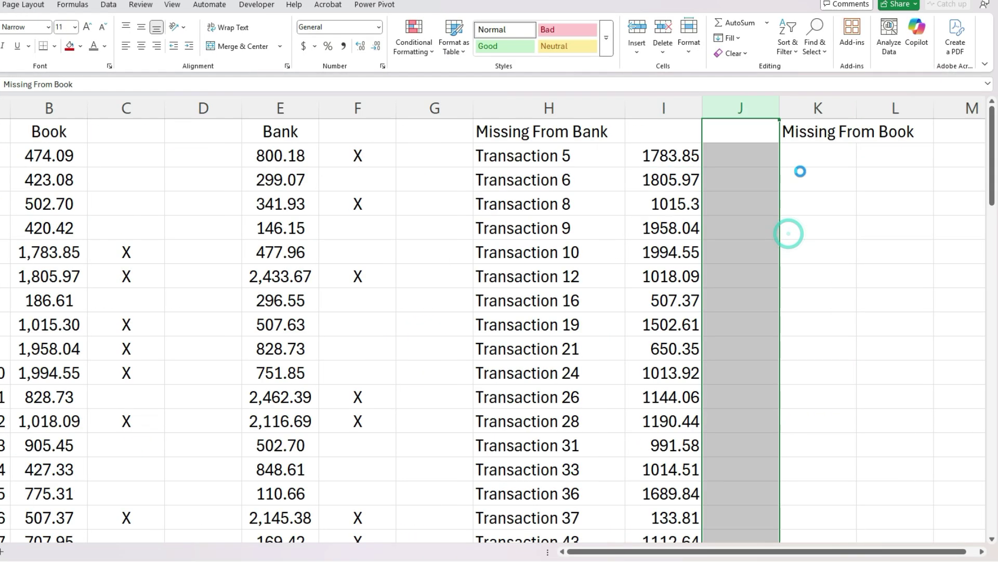
click(789, 231)
click(795, 158)
text(=filte)
Step: Enter =FILTER(E:E,F:F="X") in K2 to spill every X-flagged Bank amount
key(Tab)
click(280, 107)
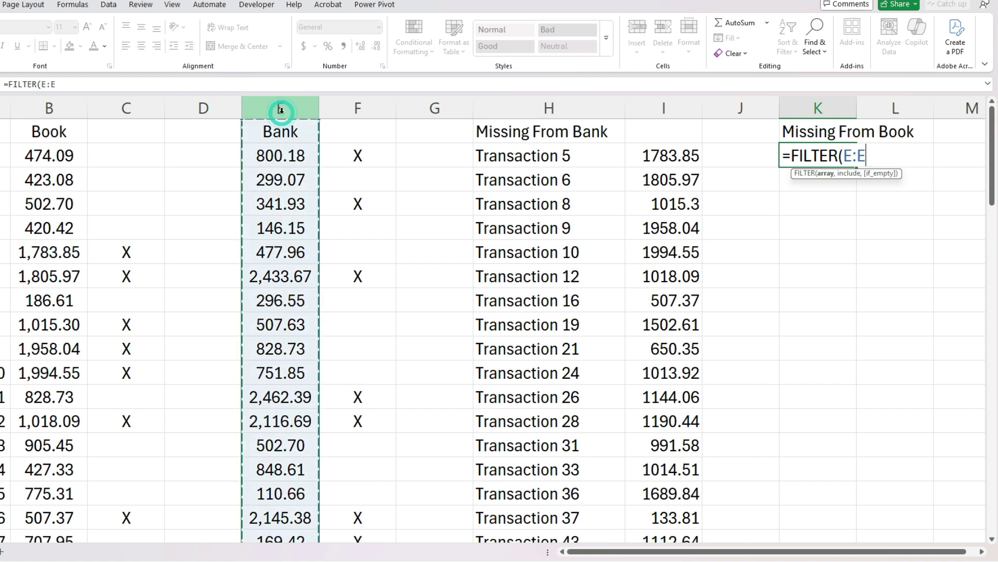
text(,)
click(342, 100)
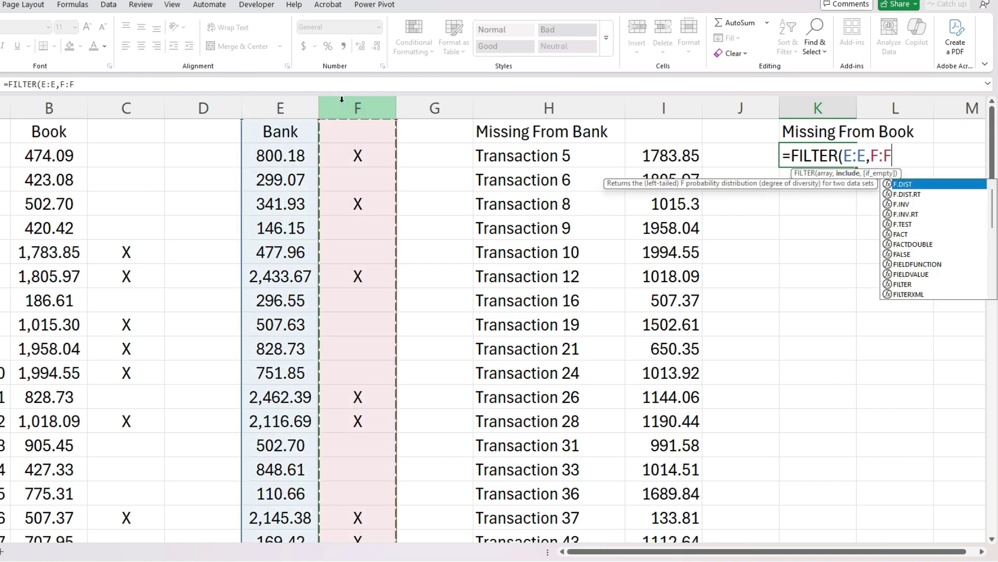
text(="X")
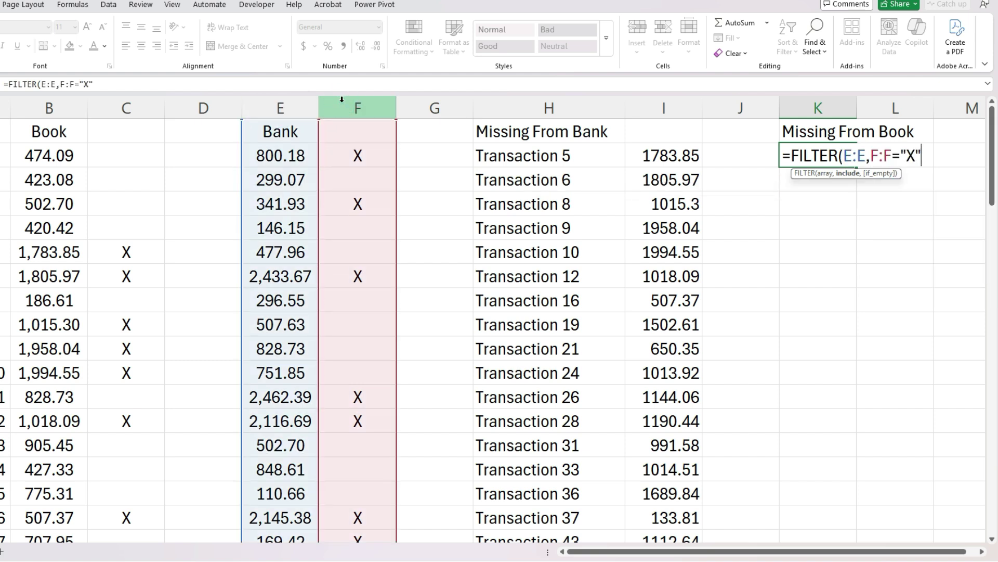
text())
key(Return)
key(Return)
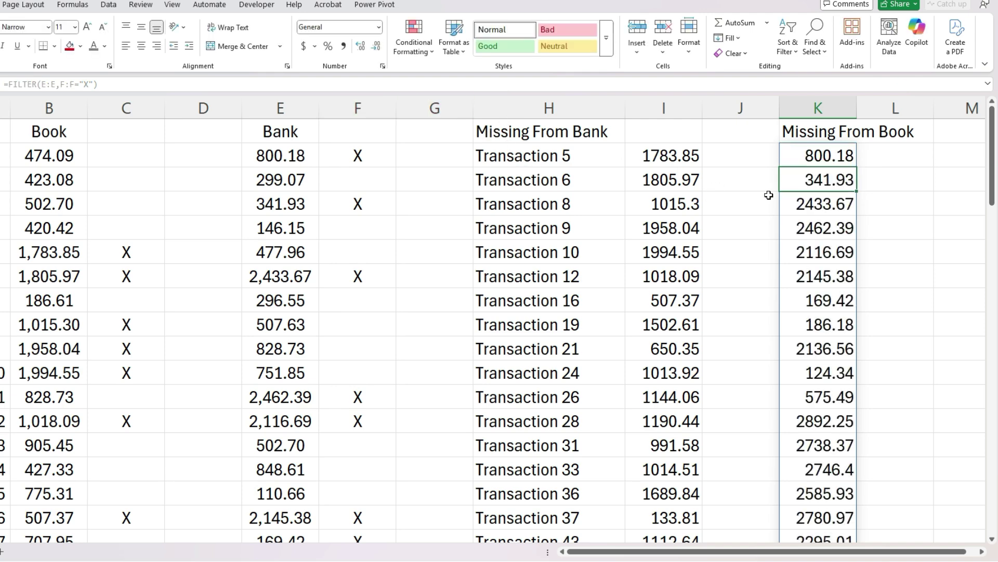
scroll(768, 198, down, 7)
scroll(765, 211, up, 4)
scroll(763, 212, up, 4)
Step: Insert a new column before Bank headed 'Transaction'
right_click(281, 101)
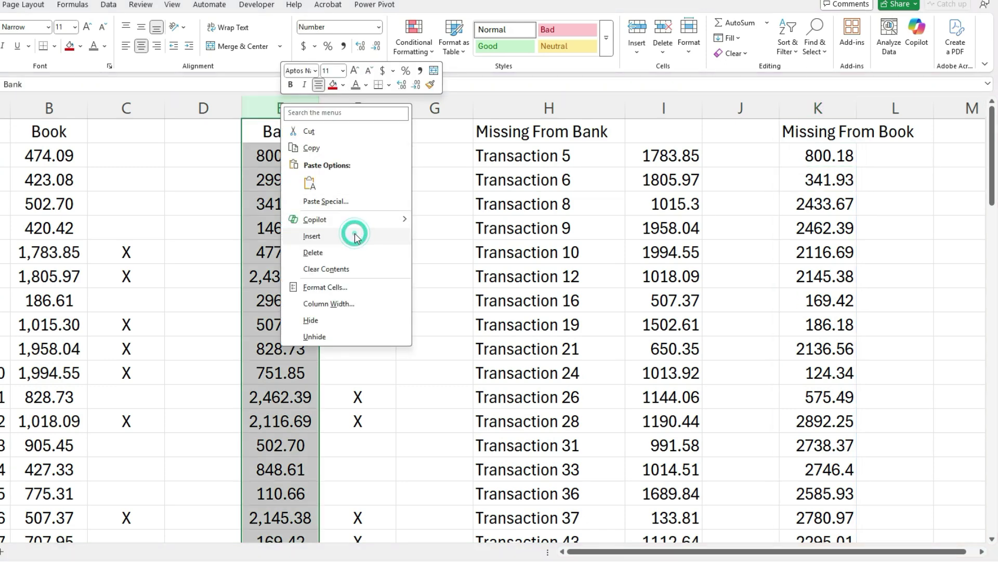
click(352, 231)
click(274, 133)
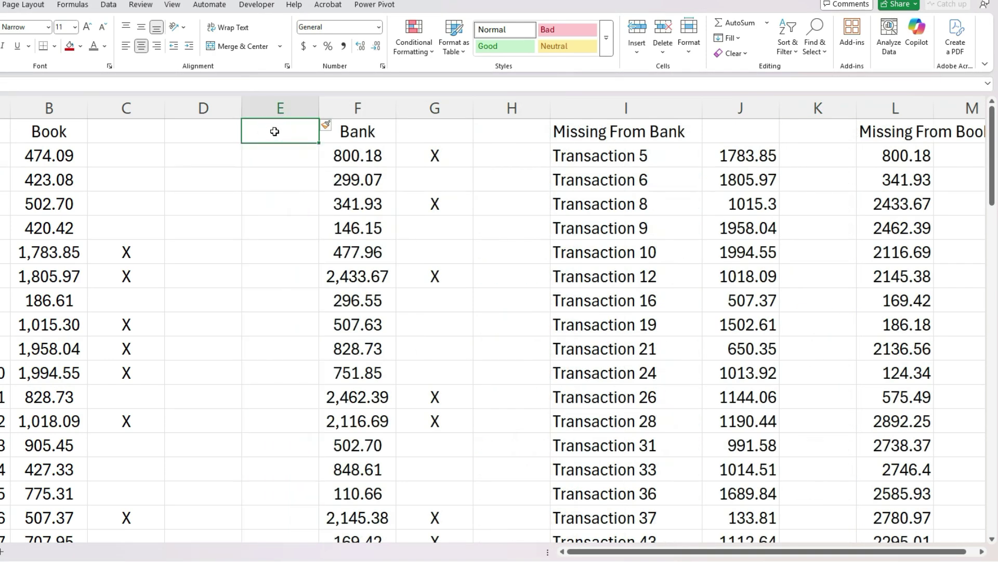
text(Transaction)
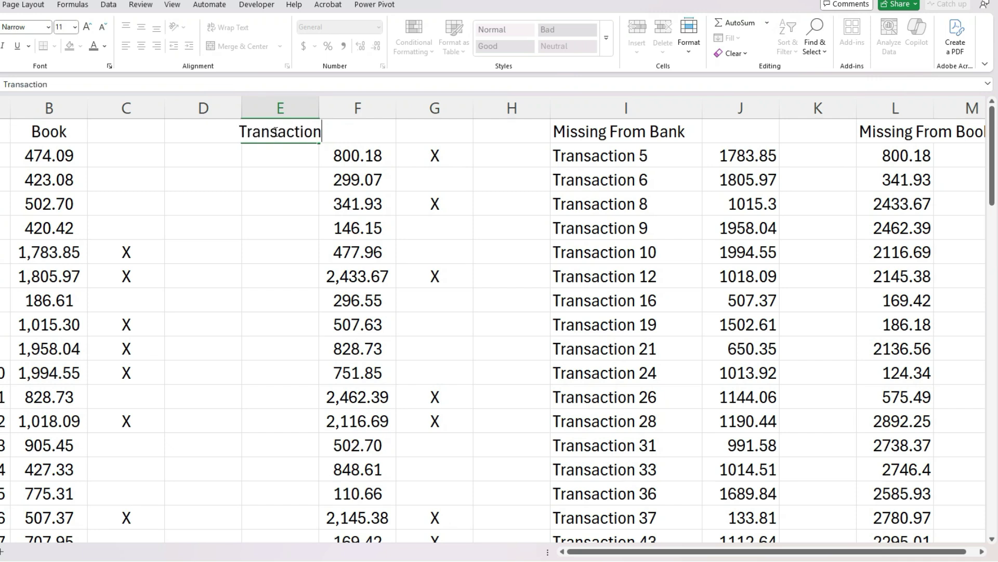
key(Return)
text(Bank T)
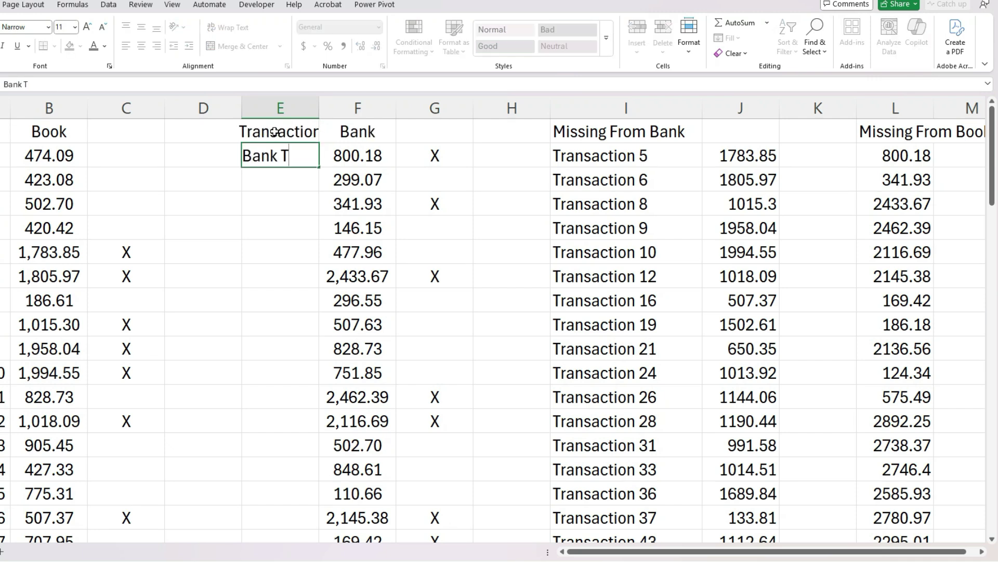
text(ransaction 1)
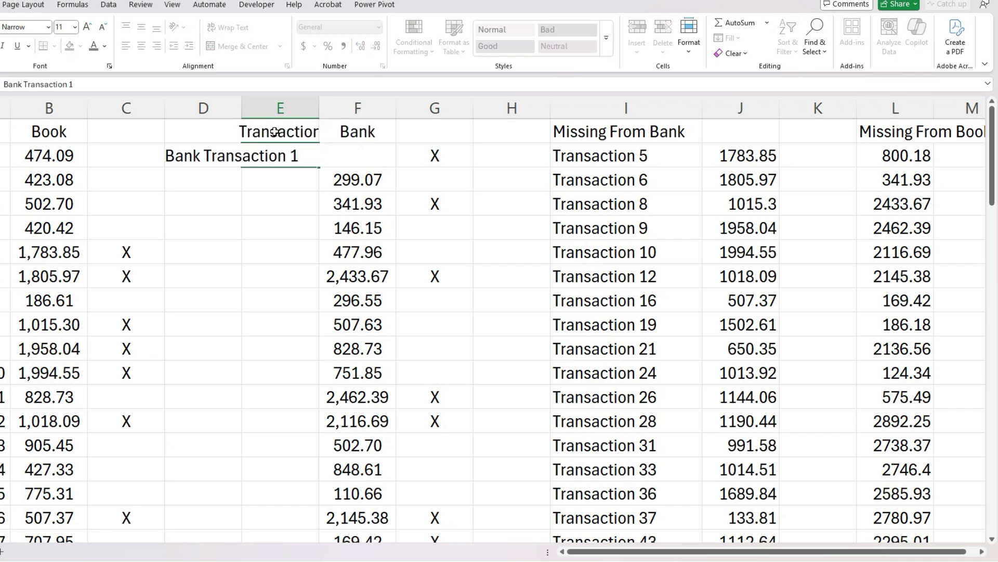
Step: Label rows Bank Transaction 1, 2 and fill the series down the whole Bank list
key(Return)
text(Bank Transact)
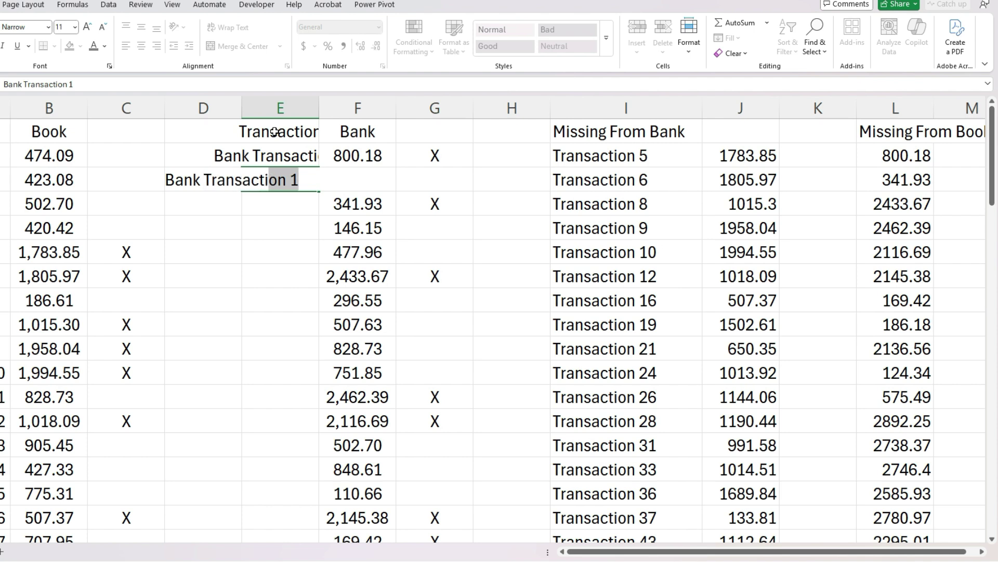
text(ion 2)
key(Return)
drag(319, 100, 375, 99)
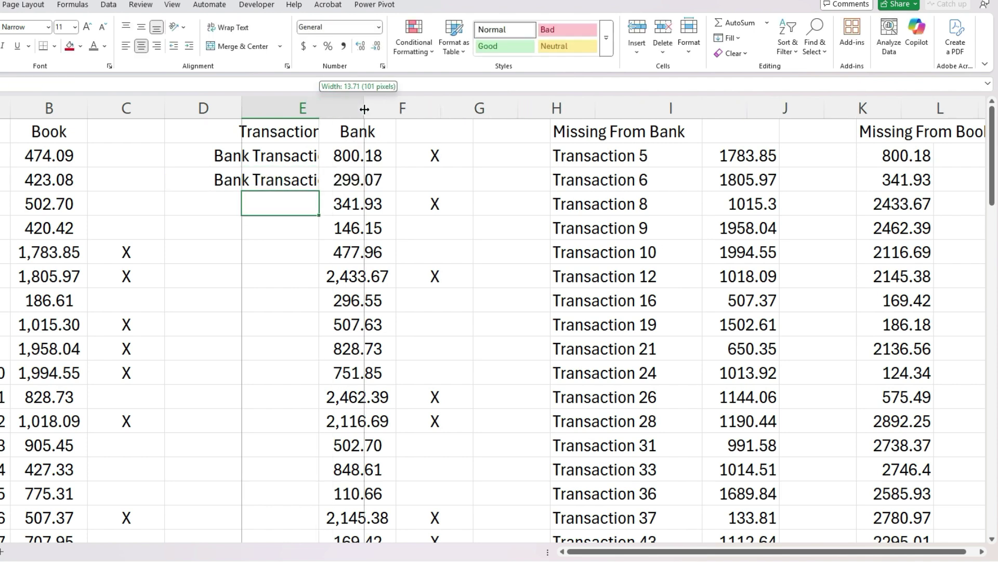
click(363, 182)
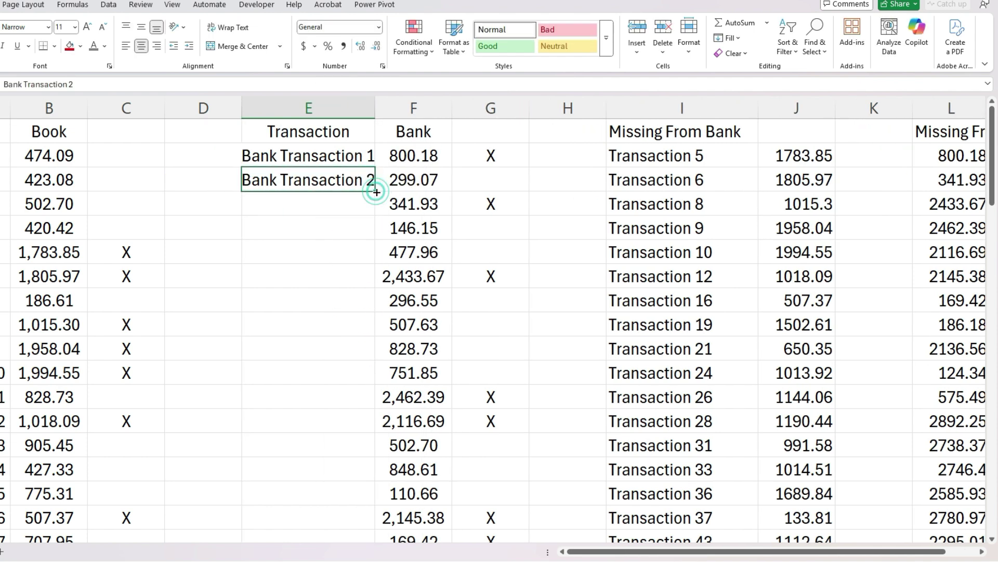
double_click(374, 191)
Step: Autofit column E to its longest Bank Transaction label
click(476, 212)
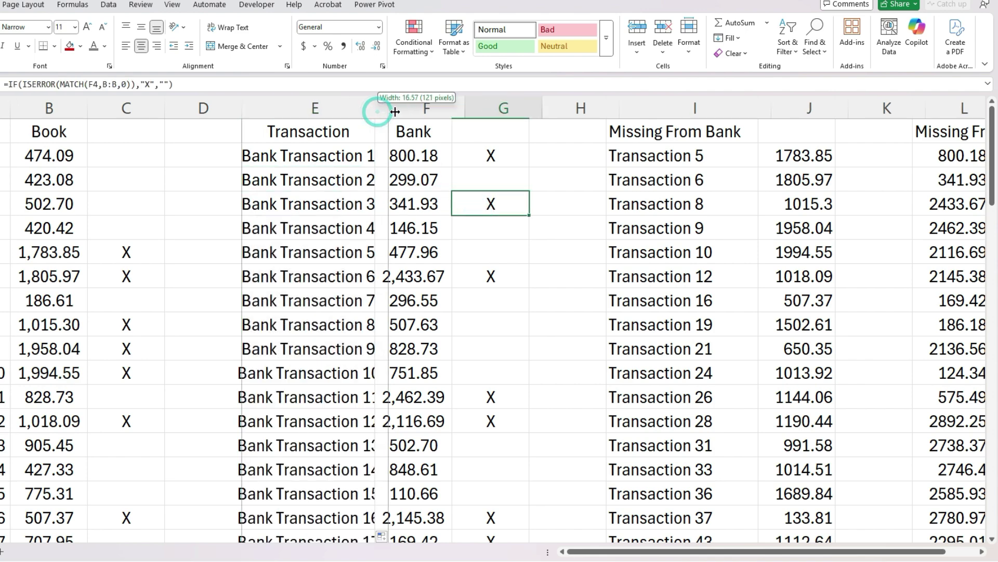
double_click(375, 108)
click(563, 191)
key(Right)
key(Right)
key(Right)
key(Right)
Step: Change the Missing From Book formula to =FILTER(E:F,G:G="X") to include transaction labels
key(Left)
key(Up)
click(53, 84)
key(BackSpace)
text(E)
key(BackSpace)
text(E)
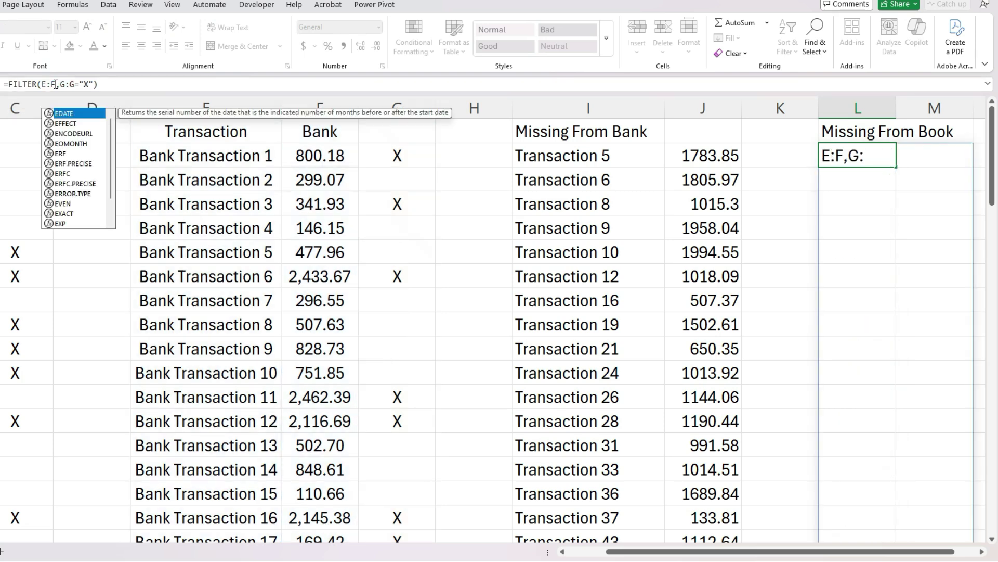
key(Return)
key(Right)
key(Right)
key(Right)
key(Right)
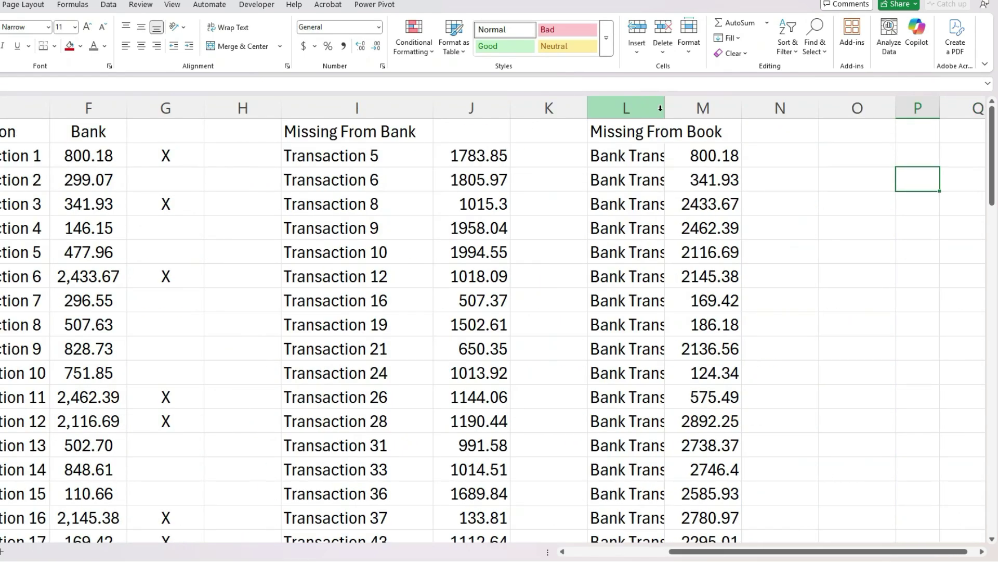
drag(665, 109, 726, 107)
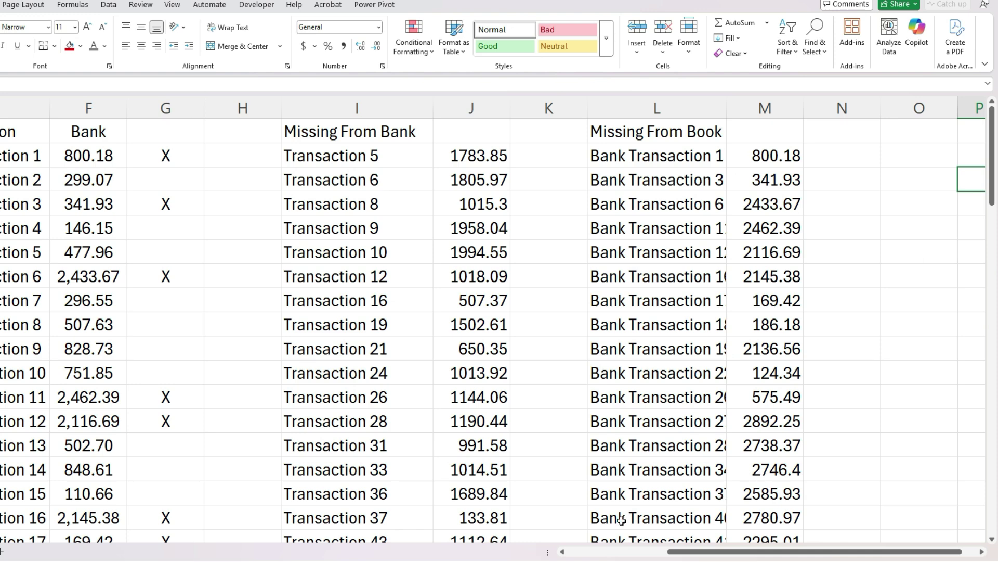
Step: Sort the Book data and the Bank data ascending by amount
click(608, 557)
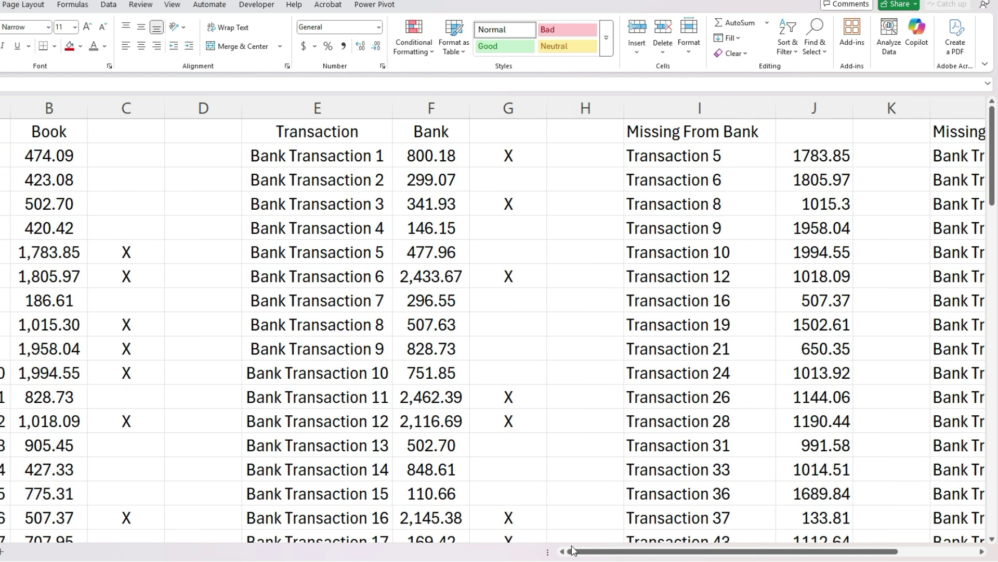
click(49, 131)
click(108, 4)
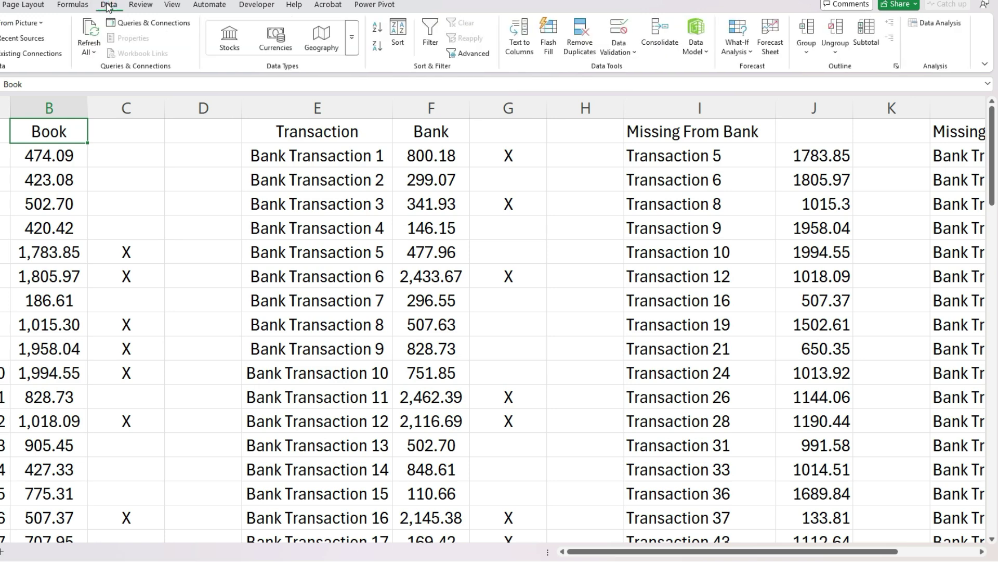
click(376, 28)
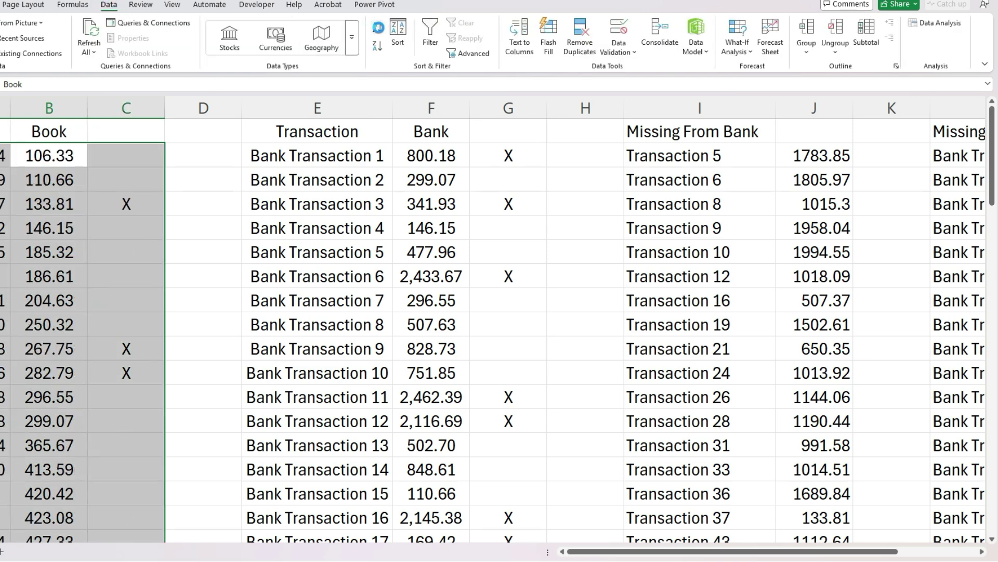
click(415, 130)
click(377, 26)
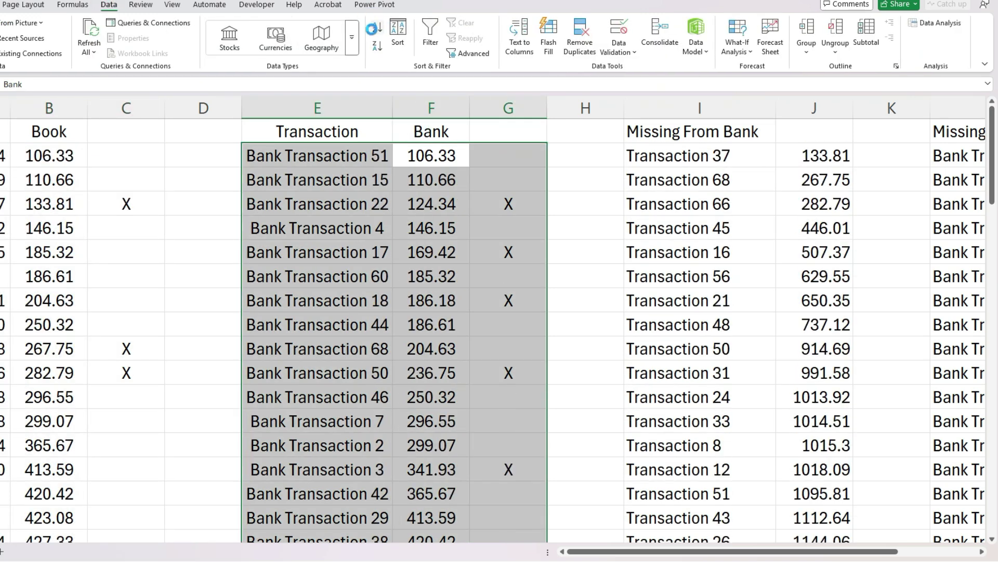
click(449, 156)
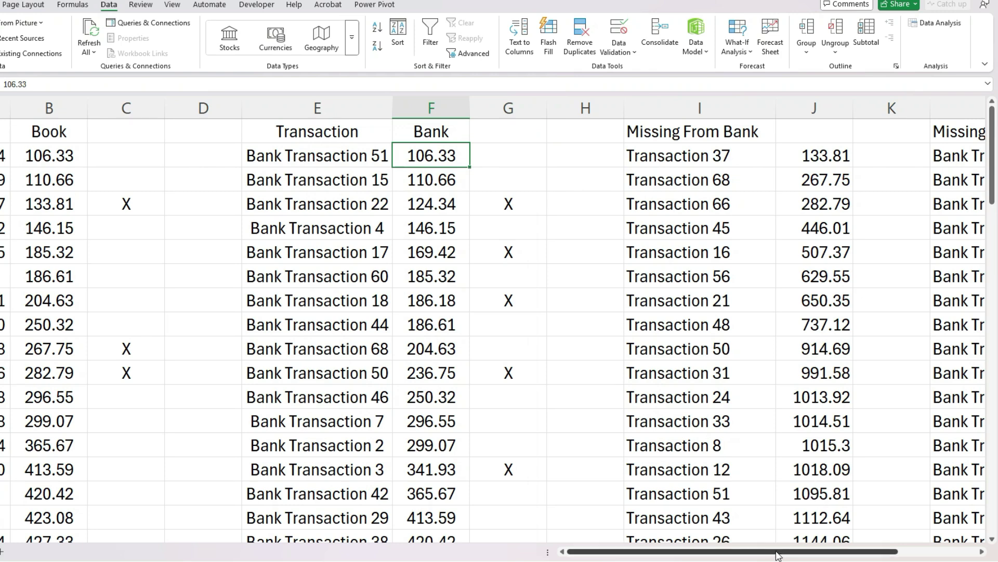
drag(812, 552, 890, 551)
Step: Give the Missing From Book (column M) and Missing From Bank (column J) amounts comma-style formatting
click(870, 109)
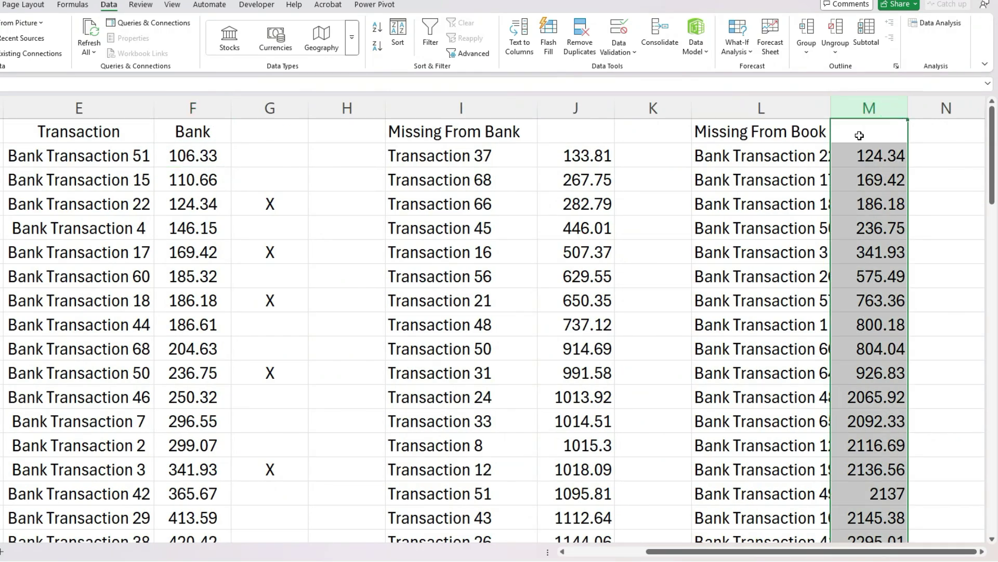
click(2, 3)
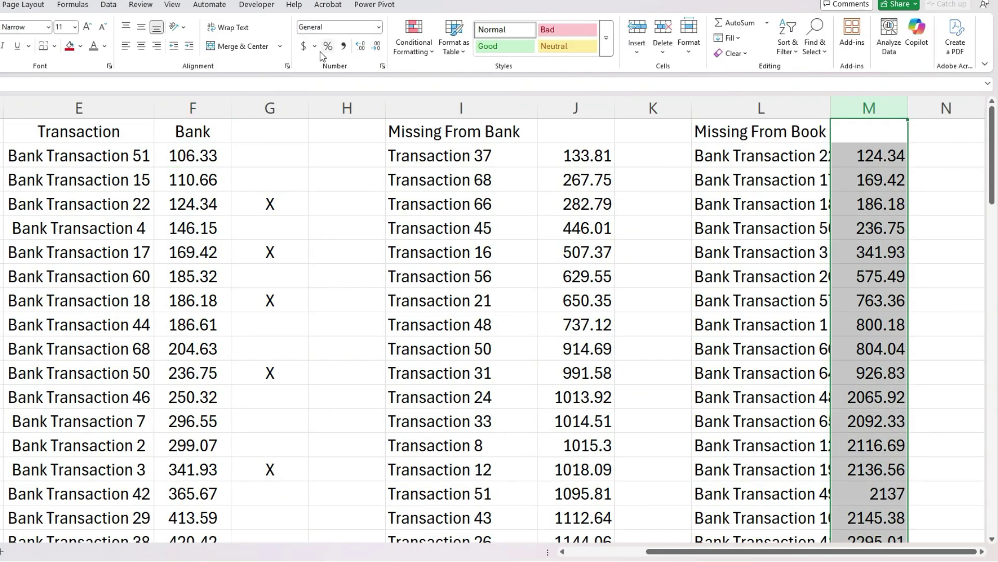
click(341, 47)
click(578, 110)
click(343, 45)
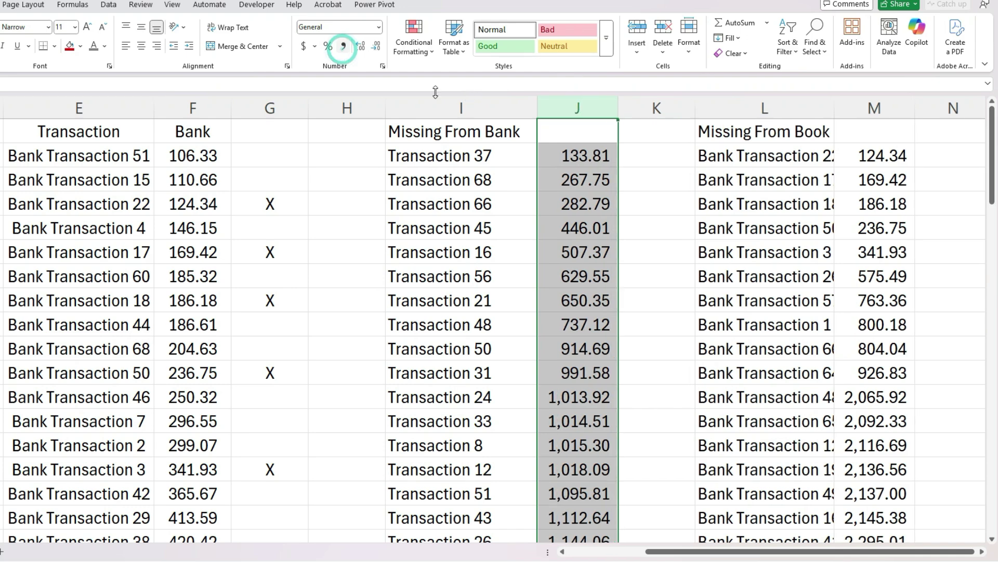
key(Left)
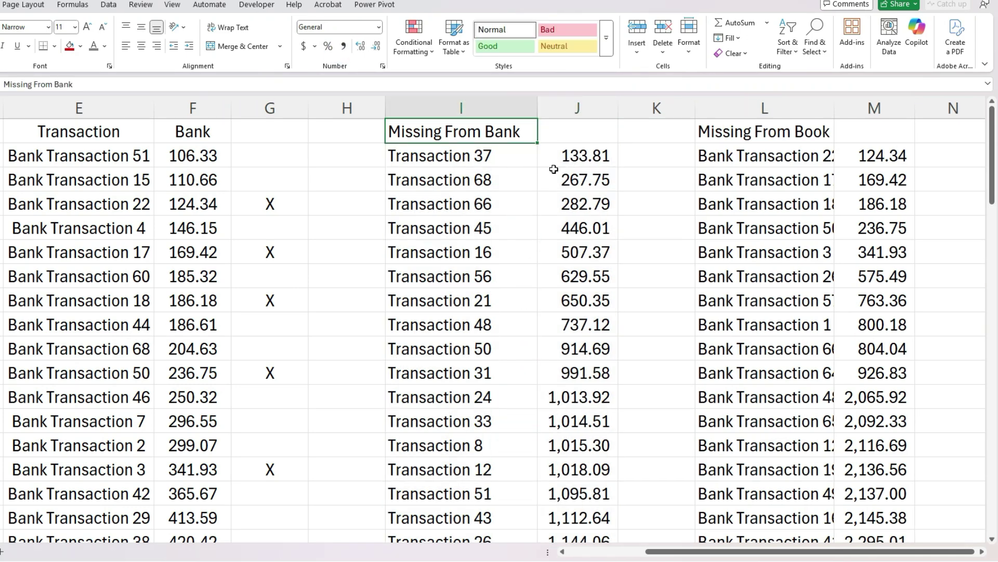
scroll(601, 179, down, 2)
scroll(598, 195, down, 3)
scroll(593, 201, down, 1)
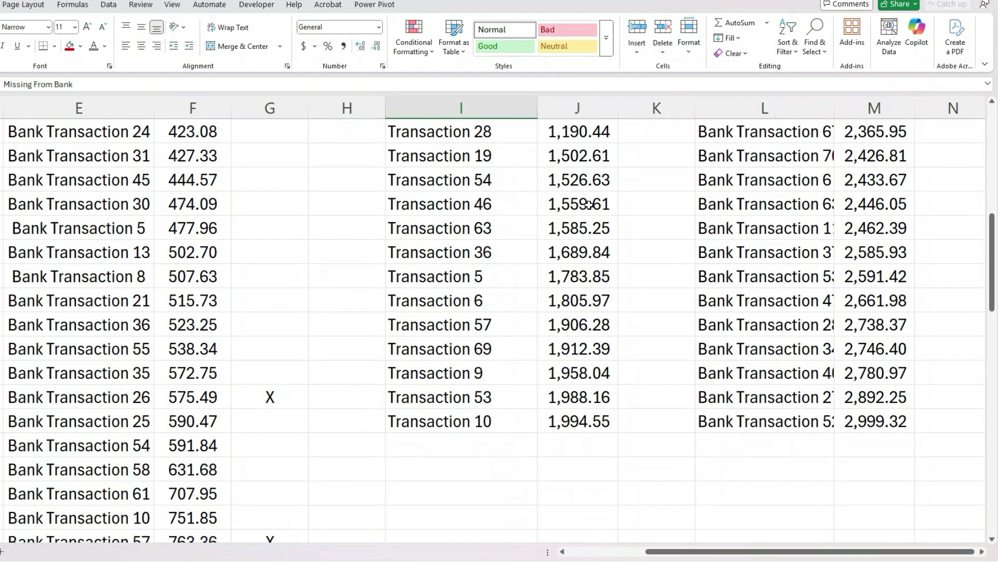
scroll(589, 206, up, 6)
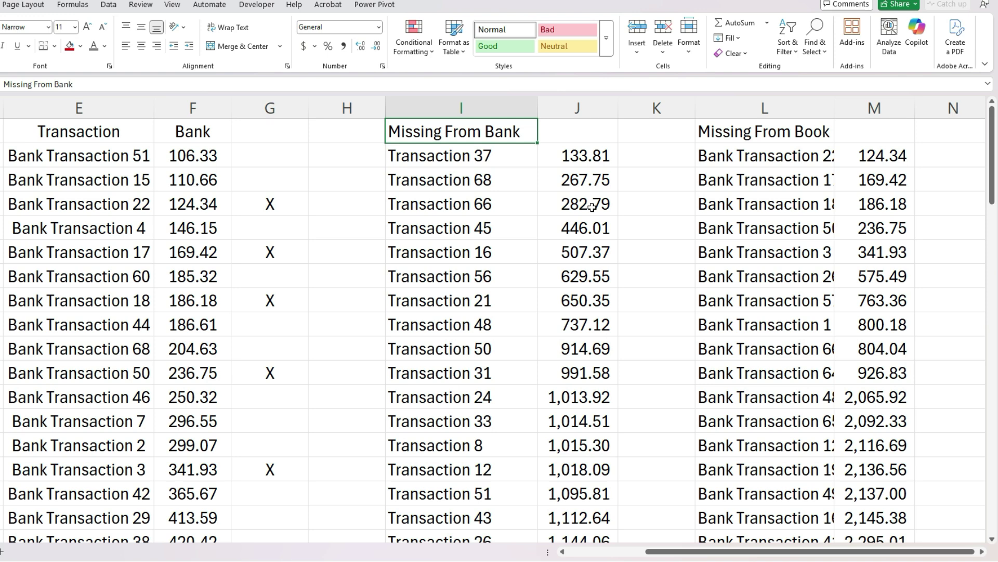
click(481, 154)
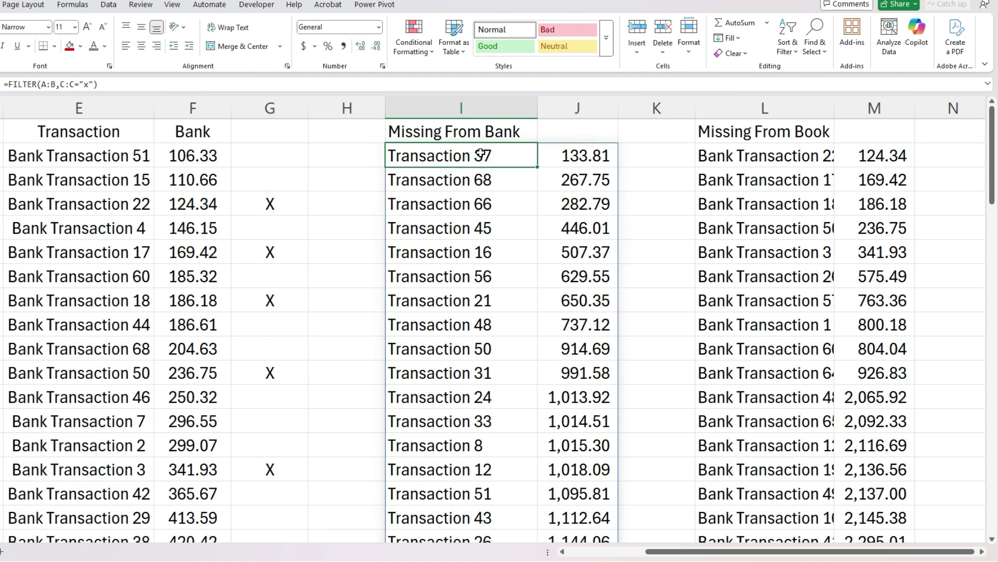
click(573, 160)
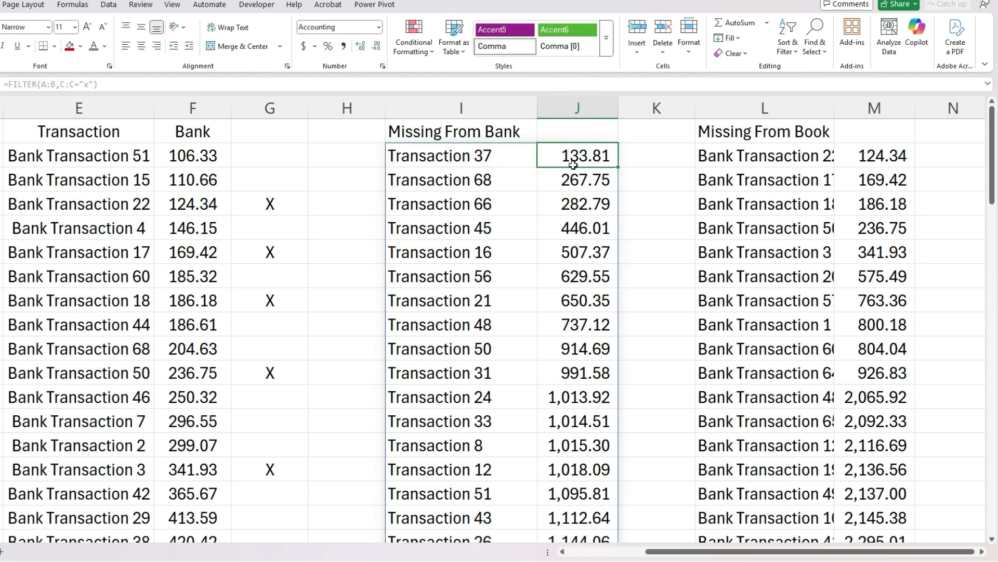